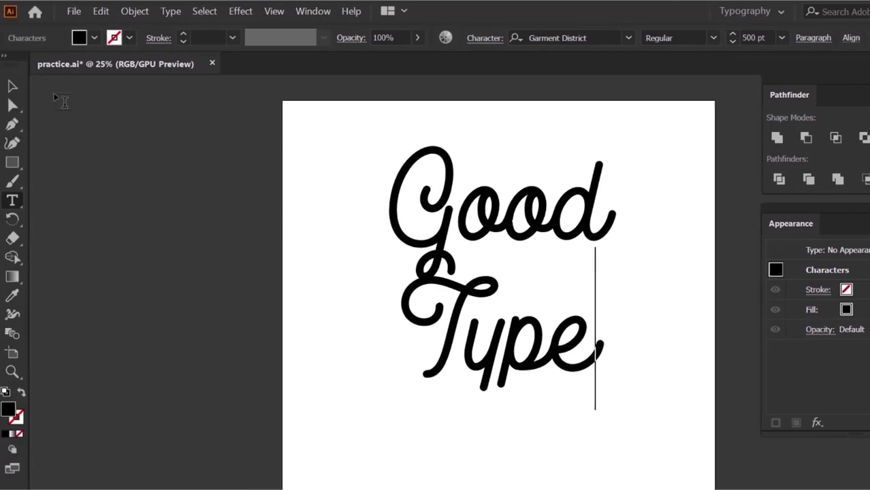
Step: Select the "Good & Type" text and move it to the middle of the artboard
{"action": "left_click", "coordinate": [21, 86]}
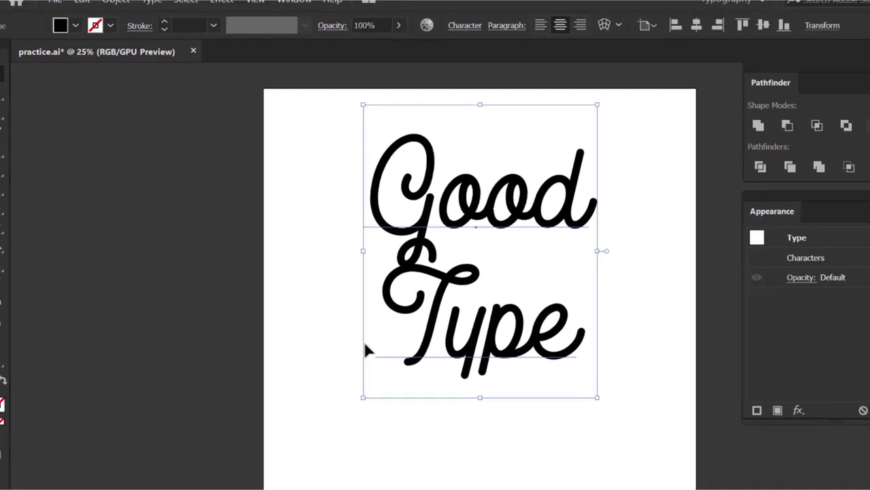
{"action": "left_click", "coordinate": [624, 297]}
{"action": "left_click_drag", "start_coordinate": [617, 171], "coordinate": [555, 270]}
{"action": "left_click_drag", "start_coordinate": [433, 156], "coordinate": [433, 215]}
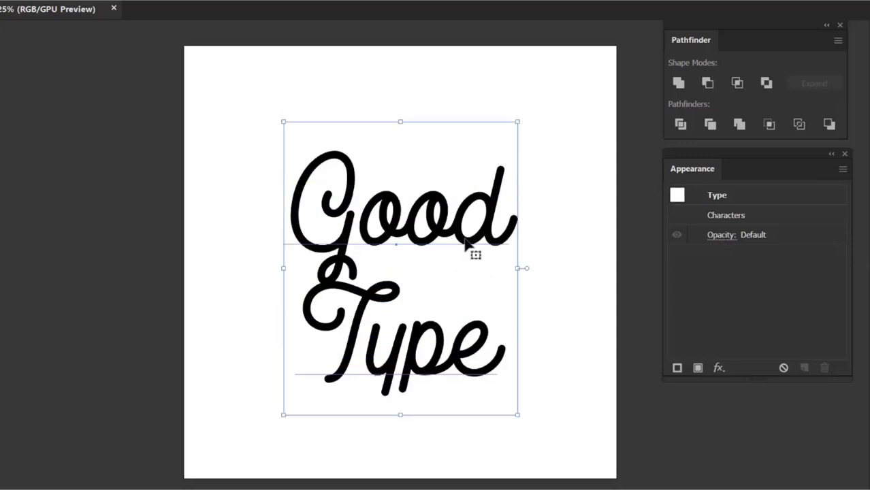
Step: Set the fill of the text's characters to None
{"action": "left_click", "coordinate": [750, 197]}
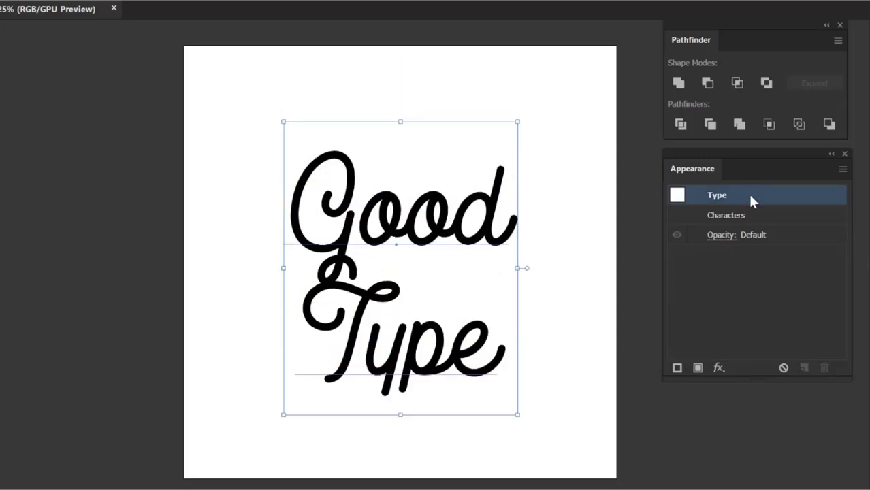
{"action": "double_click", "coordinate": [751, 215]}
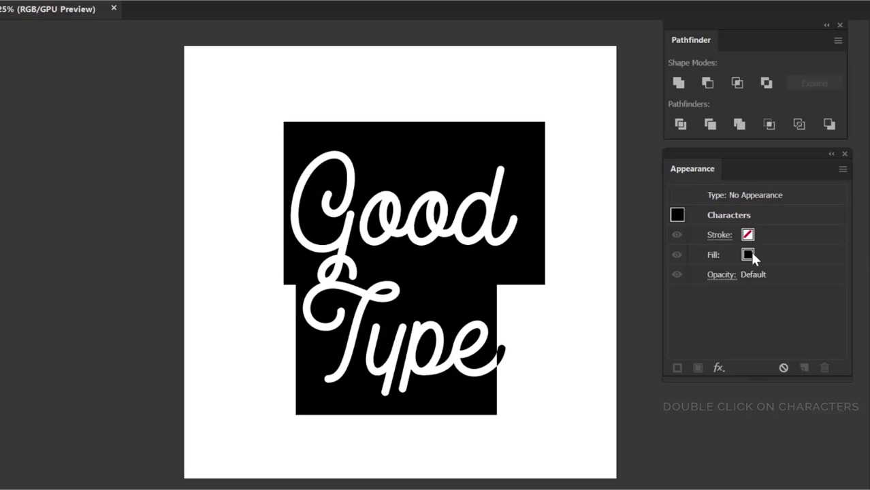
{"action": "left_click", "coordinate": [751, 256]}
{"action": "left_click", "coordinate": [763, 258]}
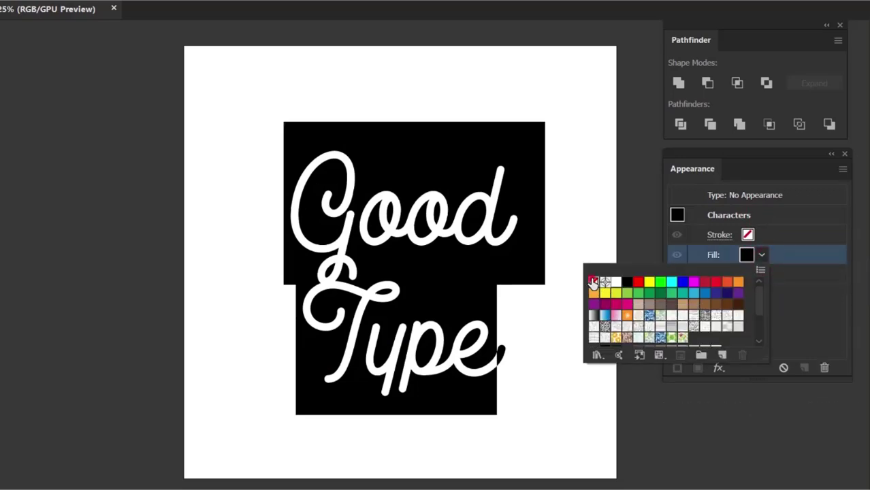
{"action": "left_click", "coordinate": [593, 281]}
{"action": "left_click", "coordinate": [763, 259]}
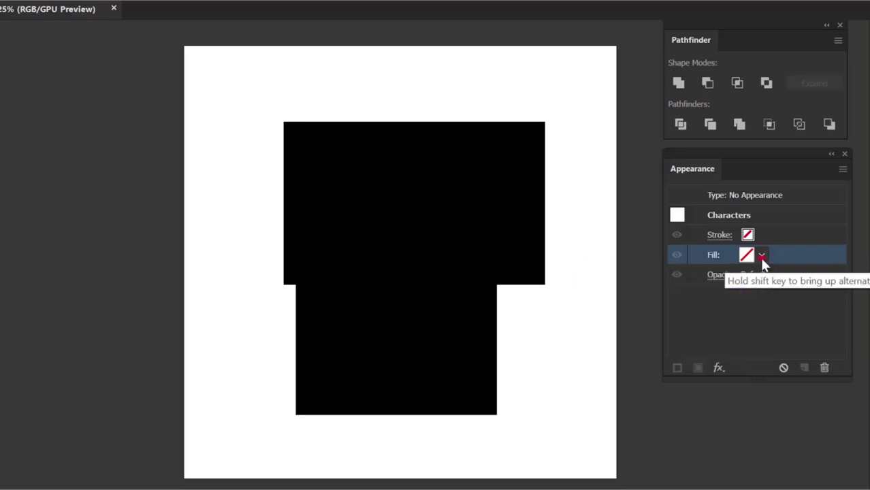
Step: Add a new fill to the type object and colour it with the lightest grey swatch of the short grey group
{"action": "left_click", "coordinate": [756, 195]}
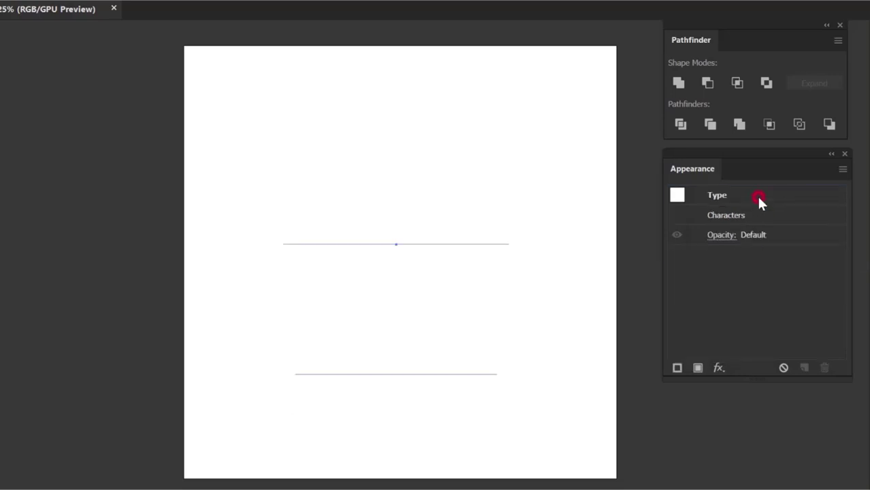
{"action": "left_click", "coordinate": [698, 368]}
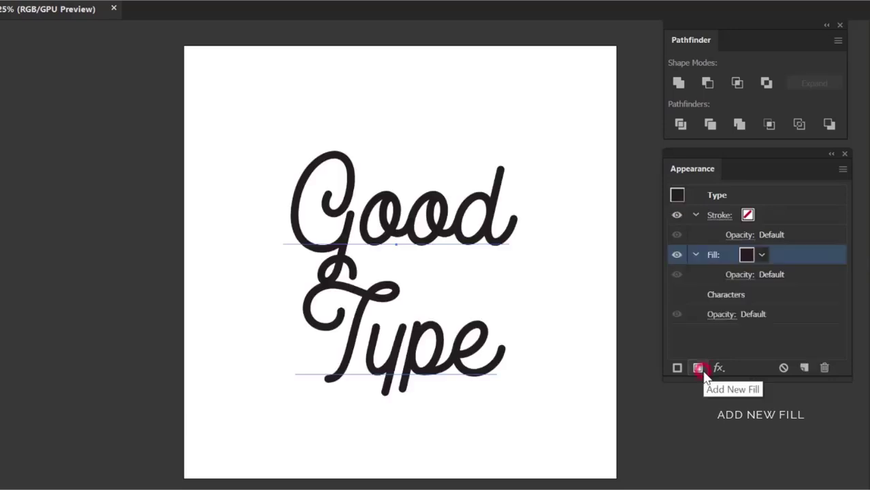
{"action": "left_click", "coordinate": [761, 255]}
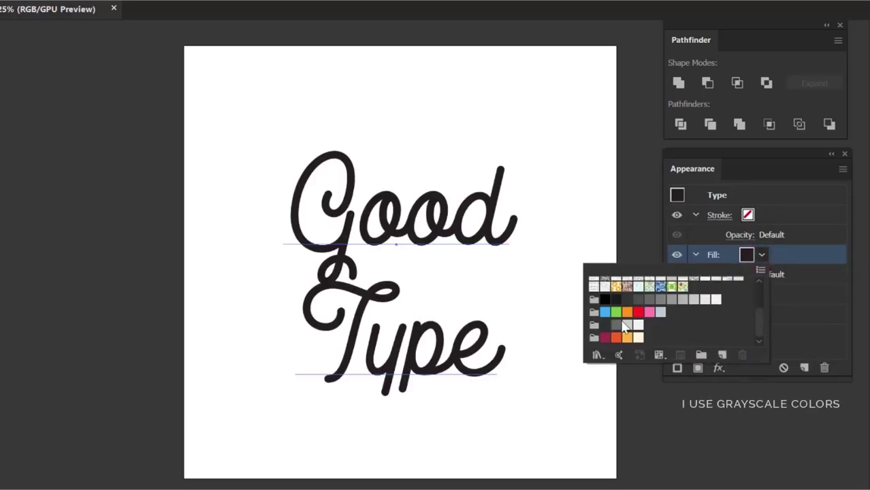
{"action": "left_click", "coordinate": [640, 326]}
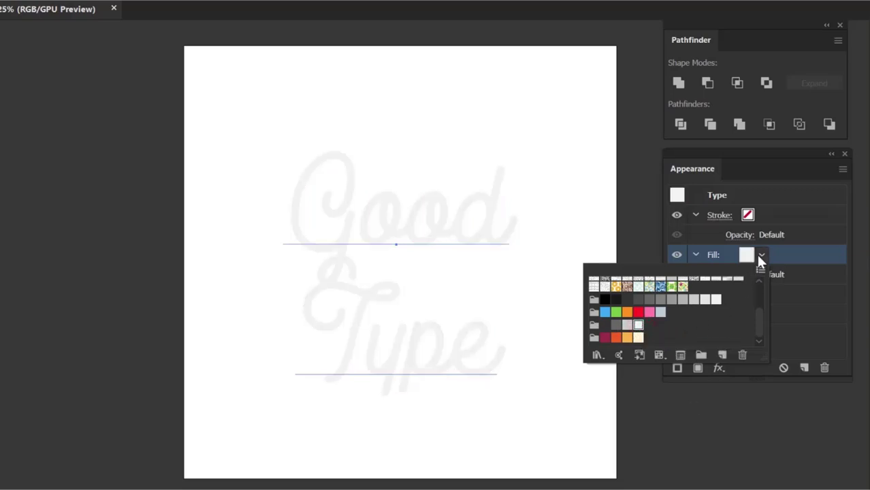
Step: Add a 3D Extrude & Bevel effect to the light grey fill with preview on and rotations of 18°, 26° and 0°
{"action": "left_click", "coordinate": [719, 368]}
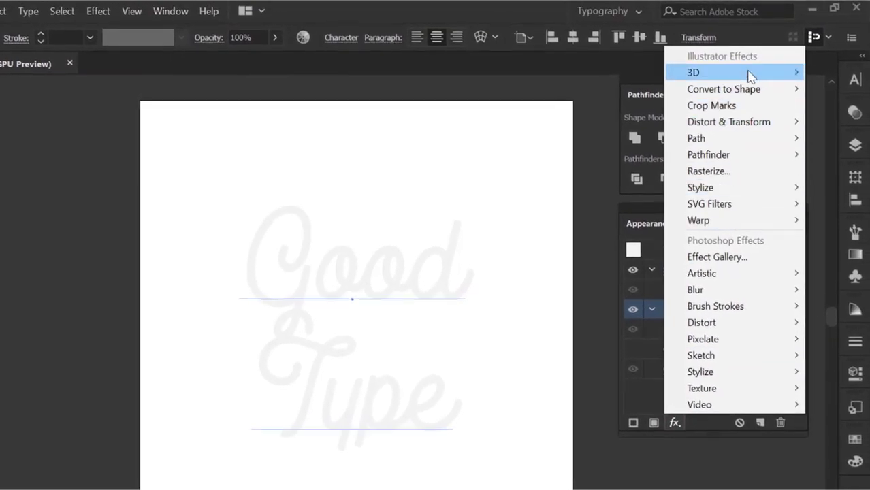
{"action": "left_click", "coordinate": [749, 75]}
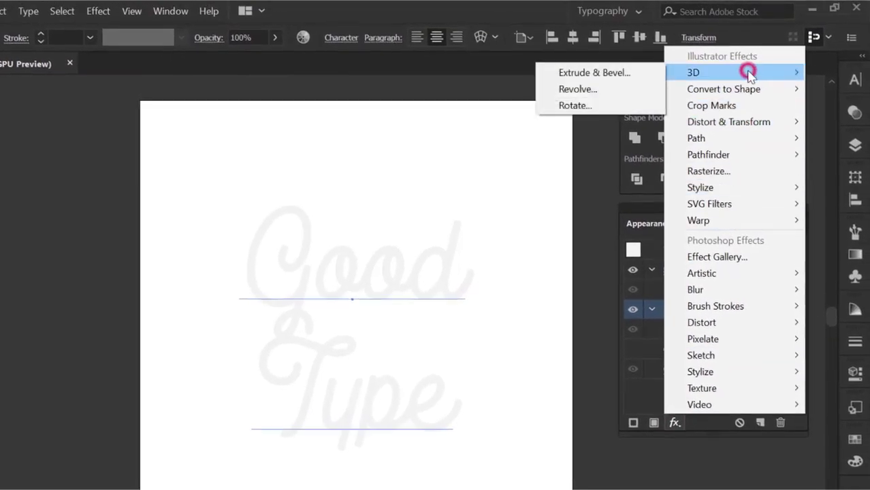
{"action": "left_click", "coordinate": [640, 73]}
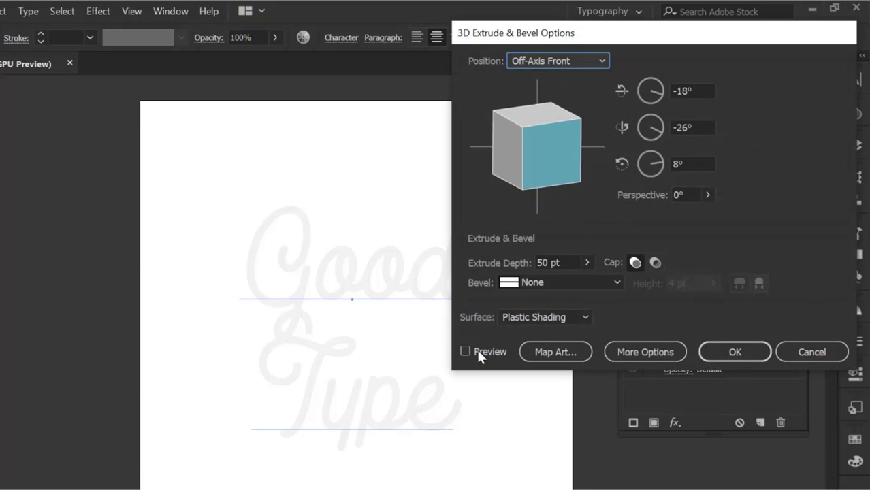
{"action": "left_click", "coordinate": [478, 352]}
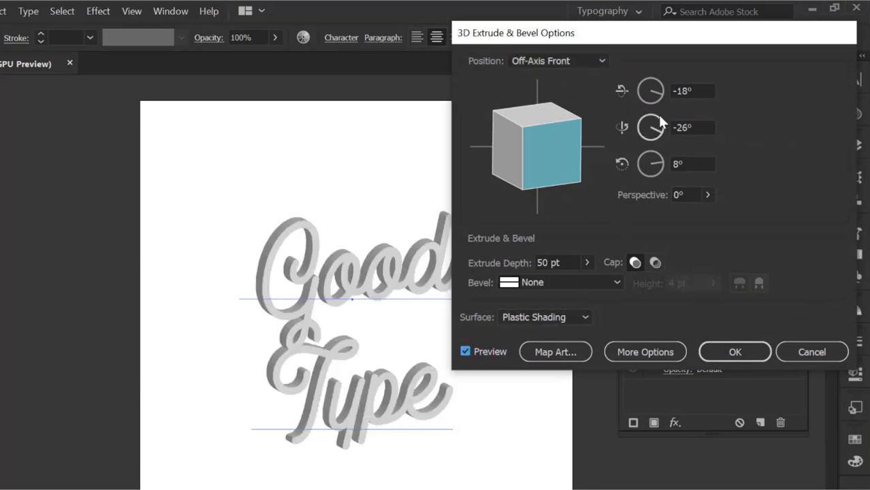
{"action": "left_click", "coordinate": [678, 95]}
{"action": "key", "text": "BackSpace"}
{"action": "left_click", "coordinate": [678, 127]}
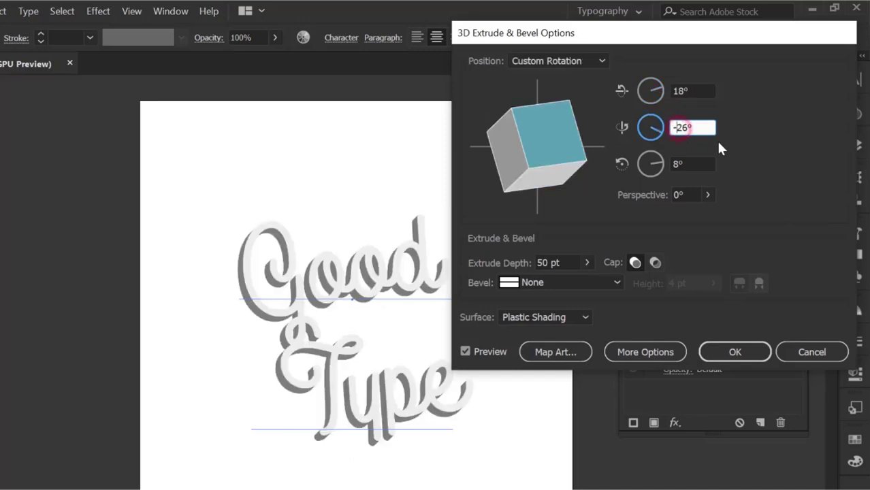
{"action": "key", "text": "BackSpace"}
{"action": "left_click", "coordinate": [676, 163]}
{"action": "left_click", "coordinate": [676, 164]}
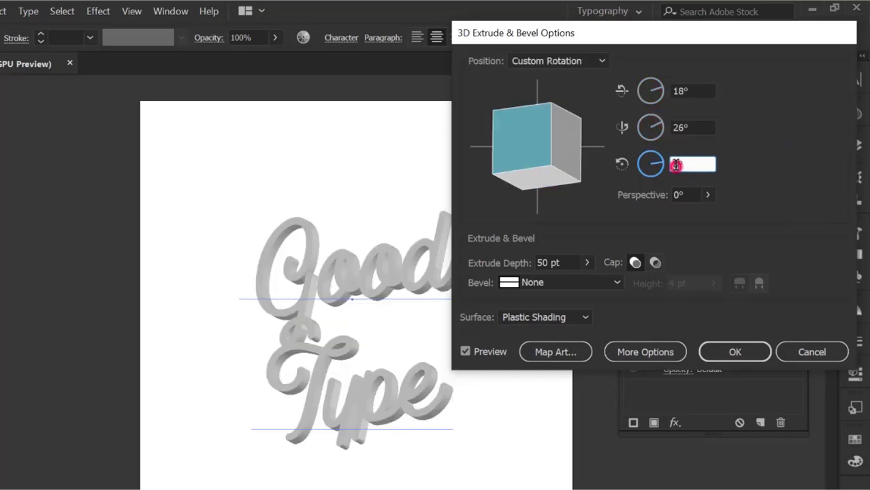
{"action": "key", "text": "BackSpace"}
{"action": "type", "text": "0"}
Step: Set the effect's extrude depth to 0 pt and its surface to No Shading, and apply it
{"action": "left_click", "coordinate": [589, 262]}
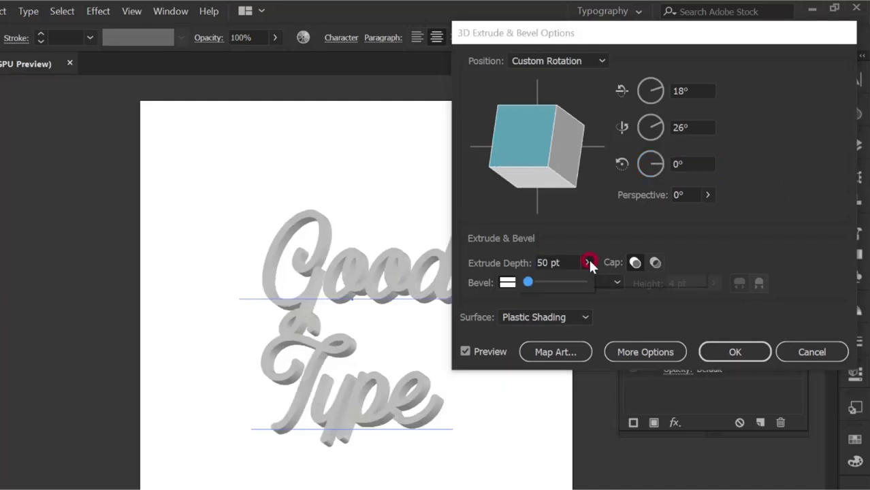
{"action": "left_click_drag", "start_coordinate": [529, 280], "coordinate": [505, 284]}
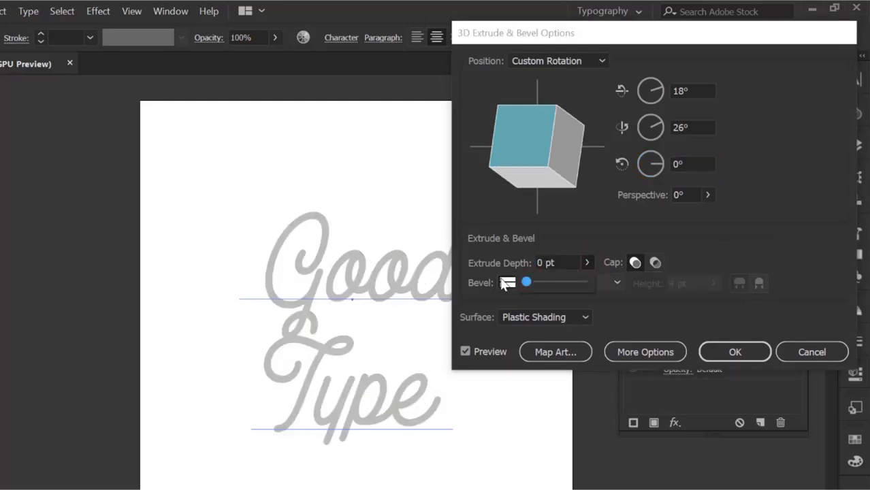
{"action": "left_click", "coordinate": [584, 318]}
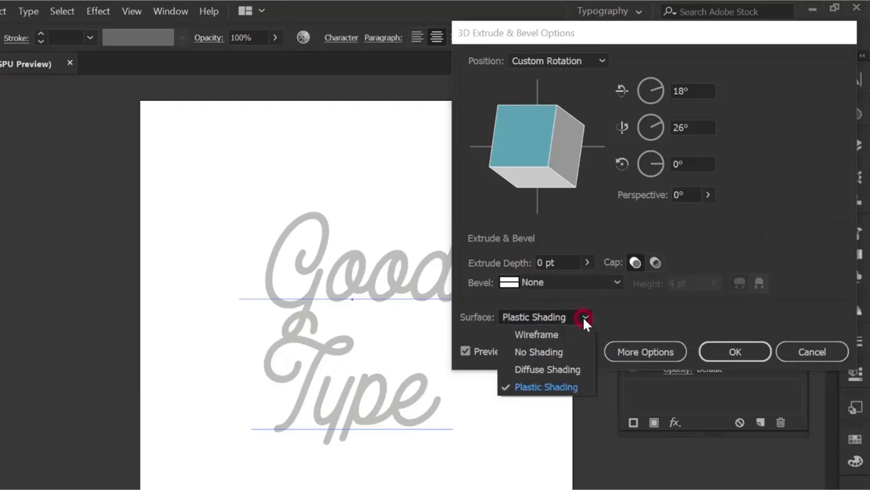
{"action": "left_click", "coordinate": [577, 352]}
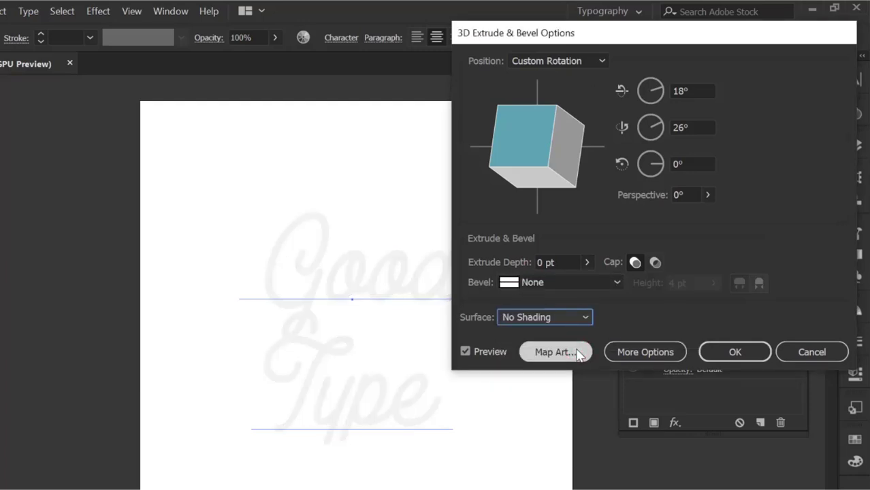
{"action": "left_click", "coordinate": [741, 352]}
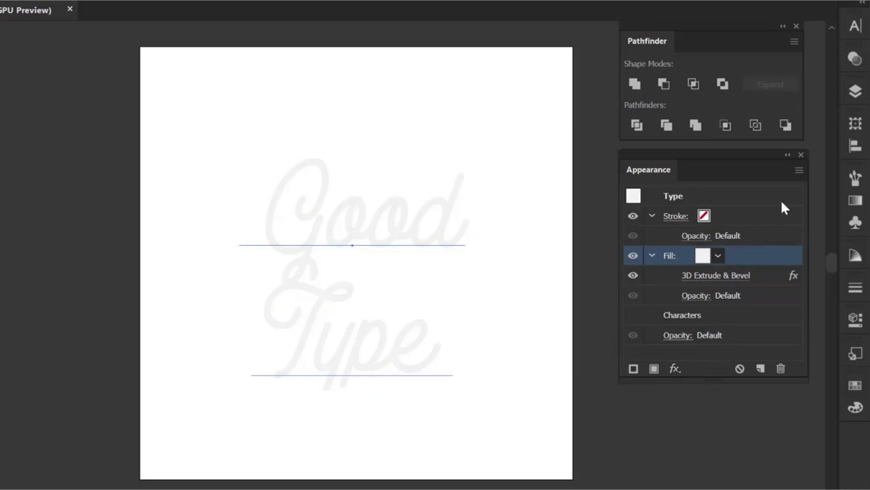
Step: Duplicate the light grey fill with its 3D effect and recolour the lower fill dark grey
{"action": "left_click", "coordinate": [800, 170]}
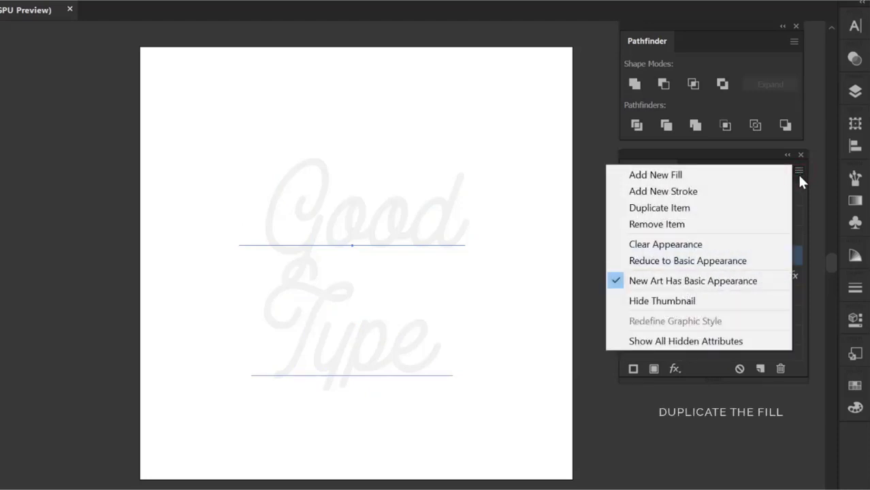
{"action": "left_click", "coordinate": [776, 211]}
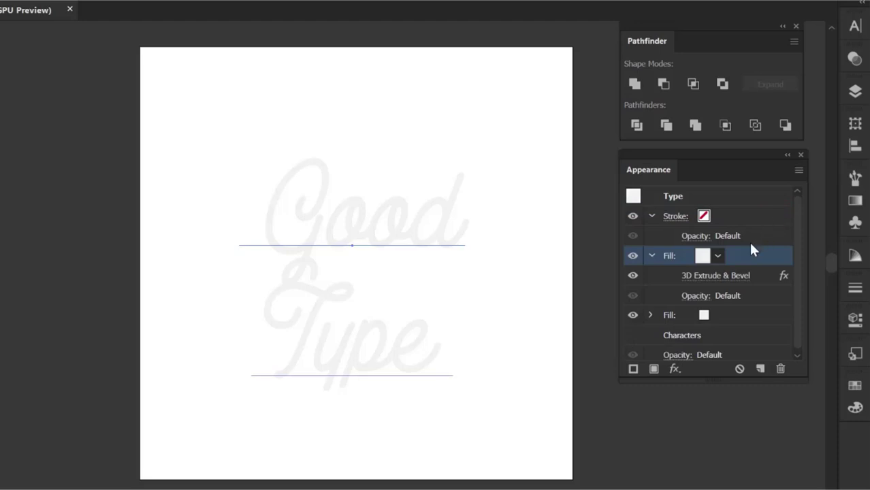
{"action": "left_click", "coordinate": [652, 255]}
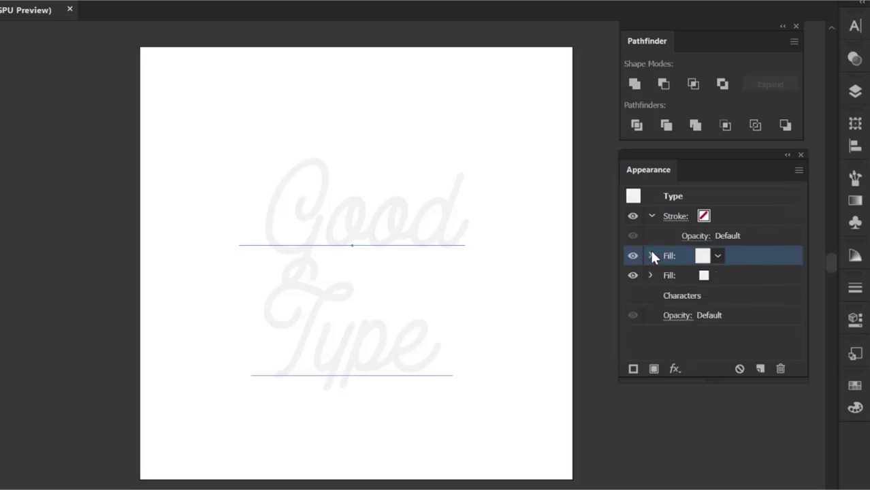
{"action": "left_click", "coordinate": [733, 275]}
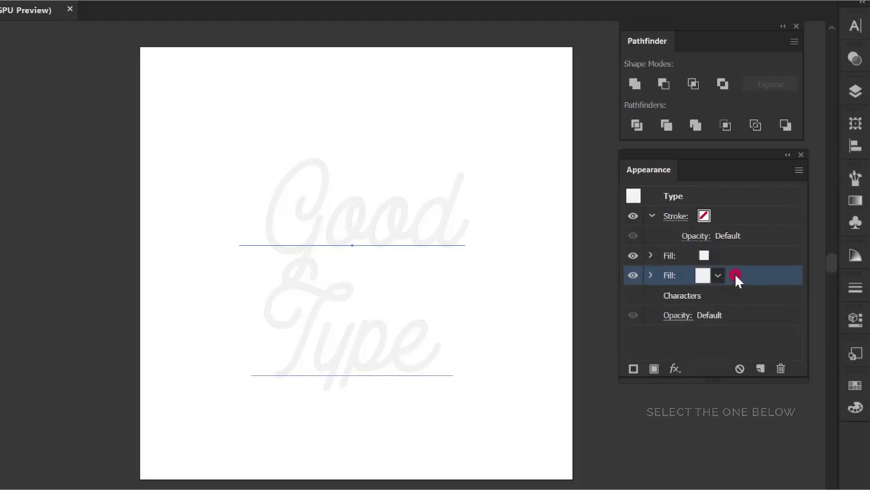
{"action": "left_click", "coordinate": [719, 276]}
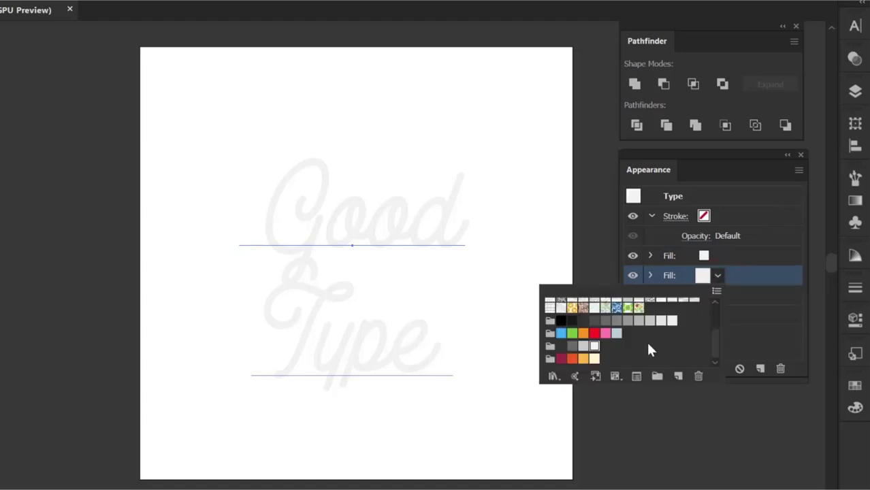
{"action": "left_click", "coordinate": [562, 348]}
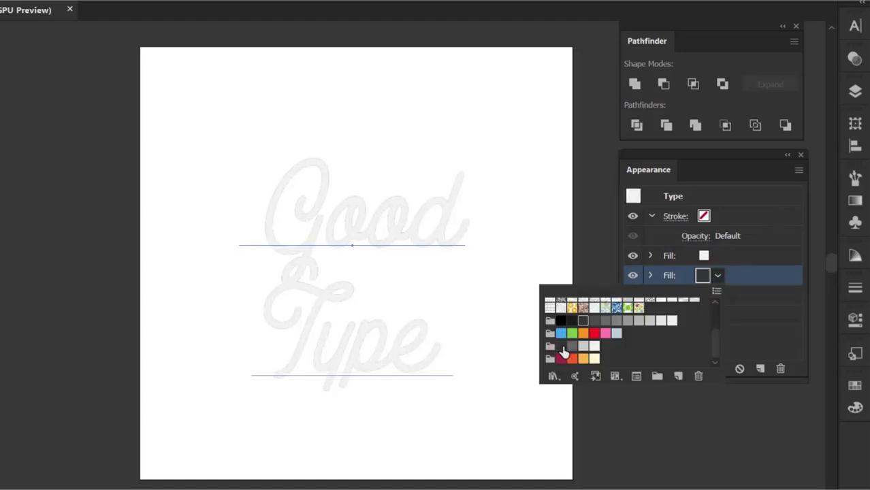
{"action": "left_click", "coordinate": [748, 273]}
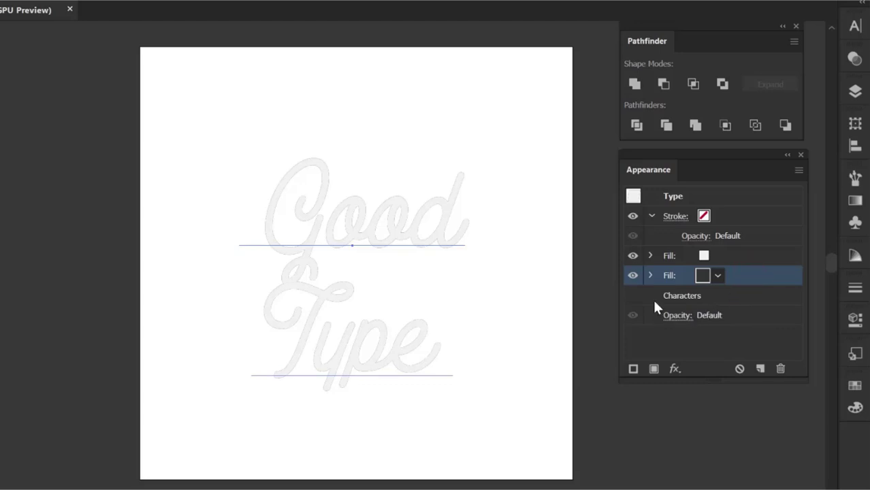
Step: Add an Offset Path effect of 20 pt with Miter joins to the lower dark grey fill
{"action": "left_click", "coordinate": [650, 276]}
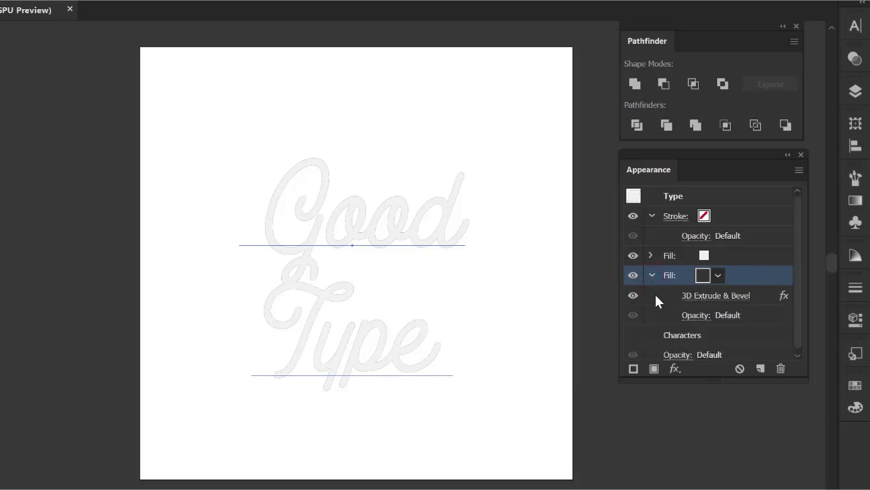
{"action": "left_click", "coordinate": [675, 368]}
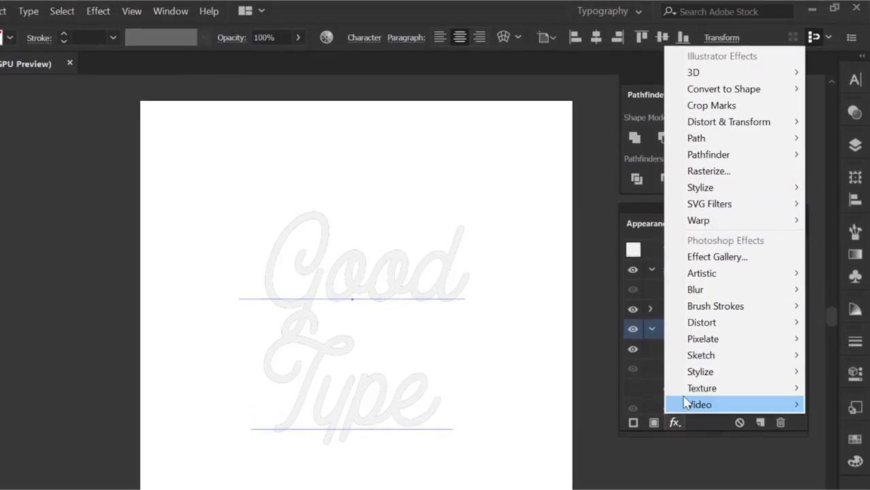
{"action": "left_click", "coordinate": [718, 113]}
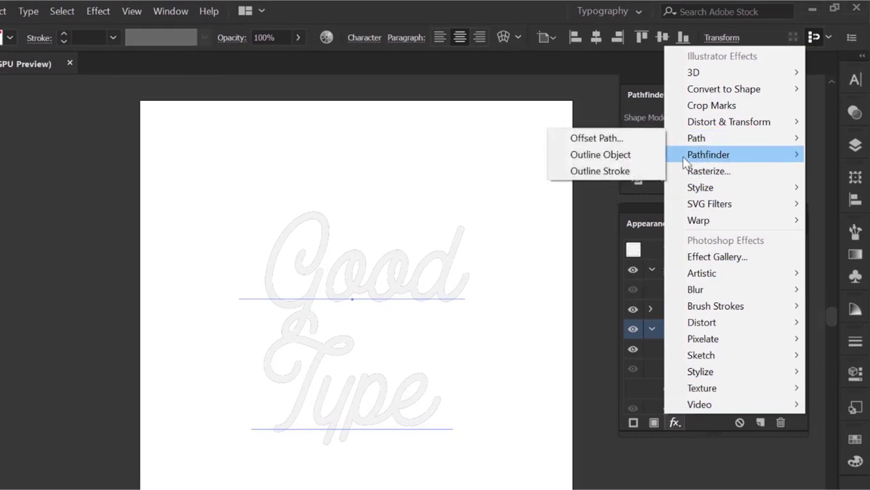
{"action": "left_click", "coordinate": [655, 138]}
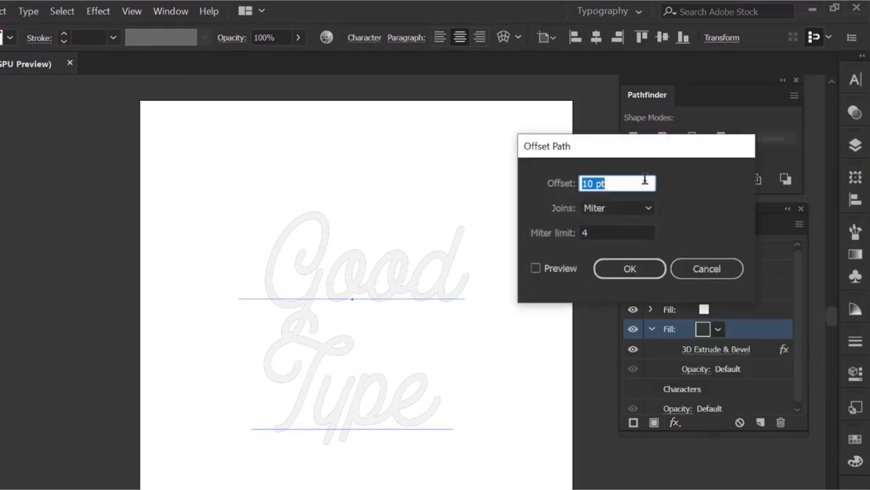
{"action": "left_click", "coordinate": [567, 268]}
{"action": "left_click", "coordinate": [625, 185]}
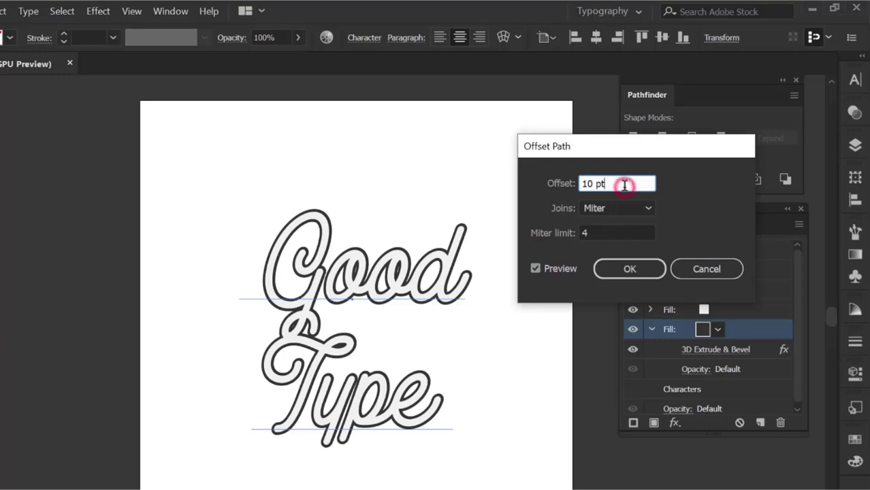
{"action": "key", "text": "shift+Up"}
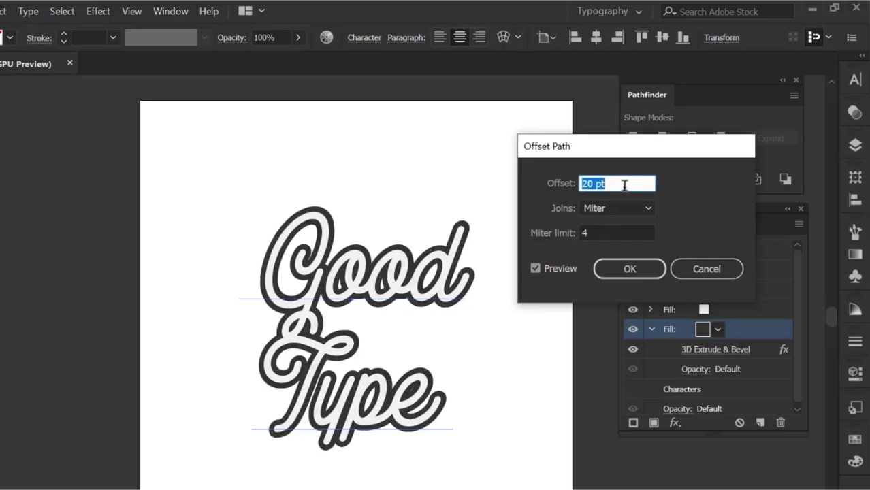
{"action": "left_click", "coordinate": [630, 269]}
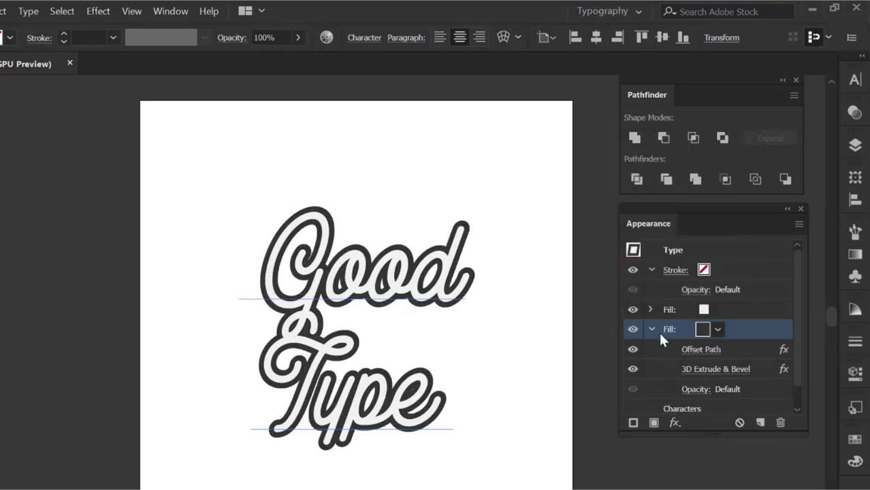
Step: Change the lower dark grey fill's 3D Extrude & Bevel depth to 100 pt with preview on, and apply it
{"action": "left_click", "coordinate": [702, 369]}
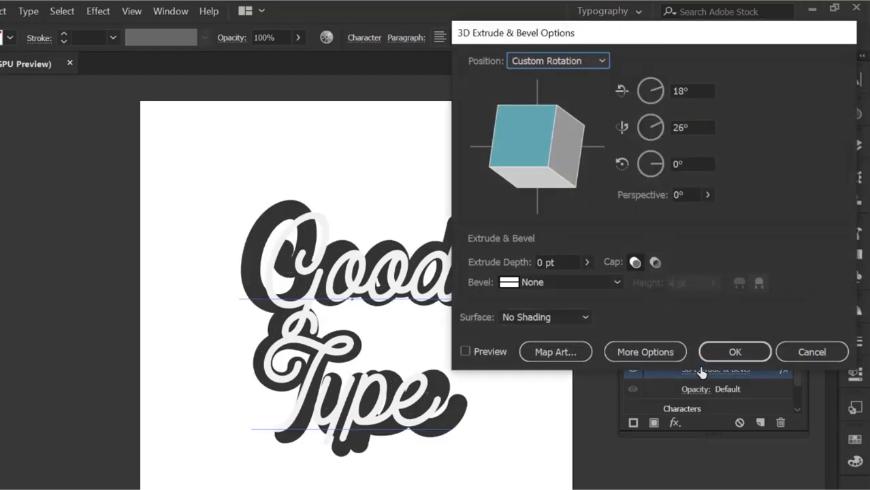
{"action": "left_click", "coordinate": [488, 350]}
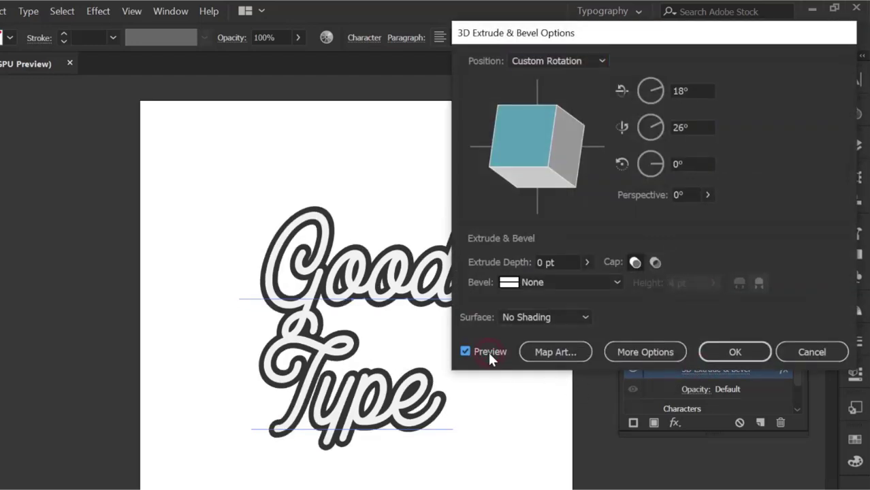
{"action": "left_click", "coordinate": [544, 263]}
{"action": "key", "text": "BackSpace"}
{"action": "type", "text": "100"}
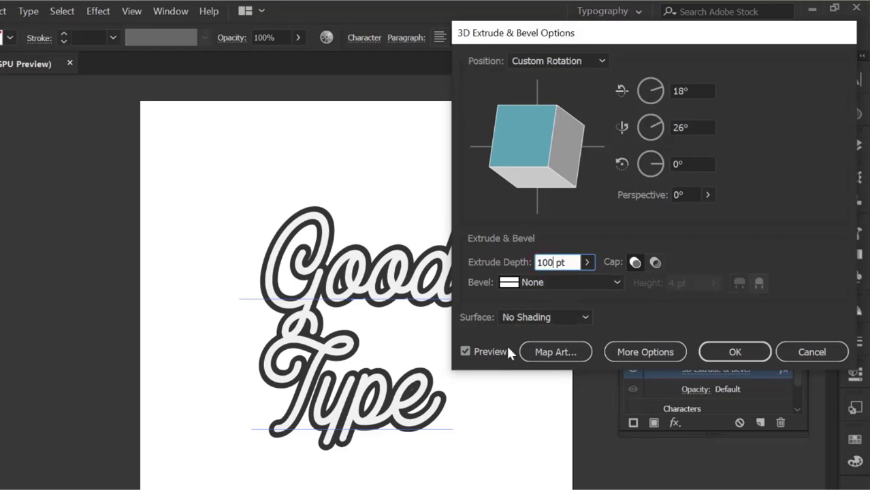
{"action": "left_click", "coordinate": [488, 349]}
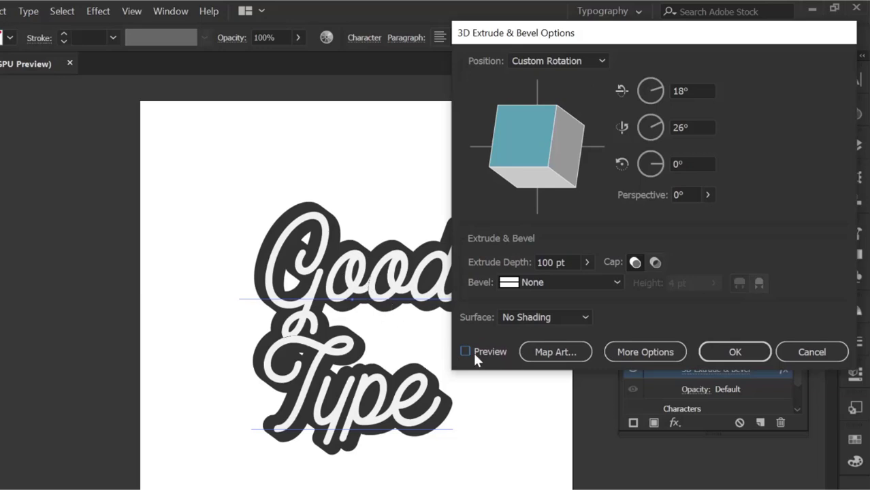
{"action": "left_click", "coordinate": [723, 353]}
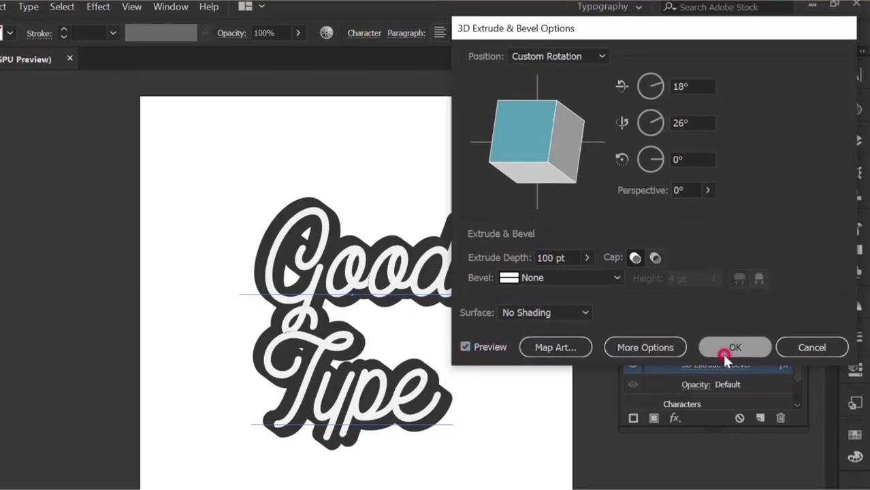
Step: Add a Transform effect to the dark grey fill with preview on and a horizontal move of 20 pt
{"action": "left_click", "coordinate": [734, 275]}
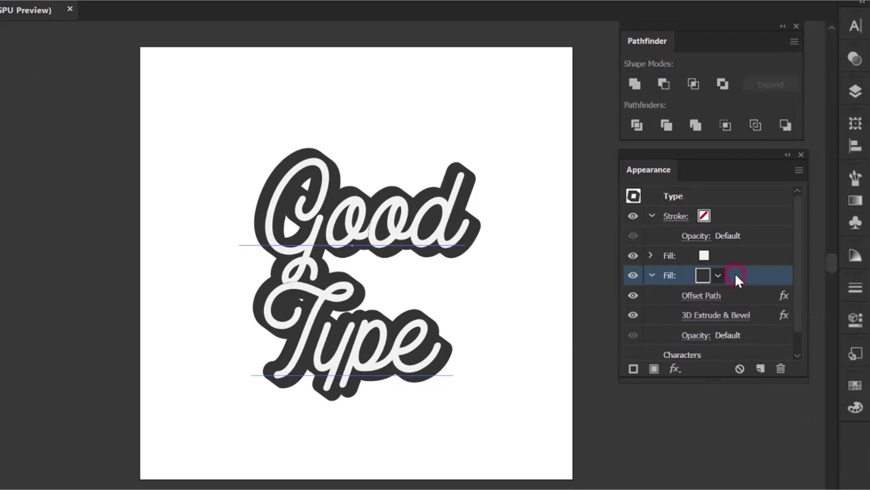
{"action": "left_click", "coordinate": [675, 368]}
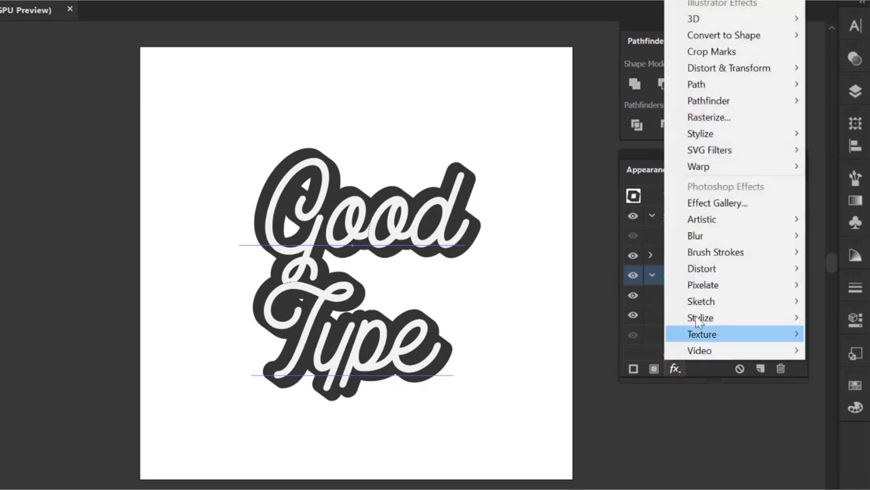
{"action": "mouse_move", "coordinate": [764, 73]}
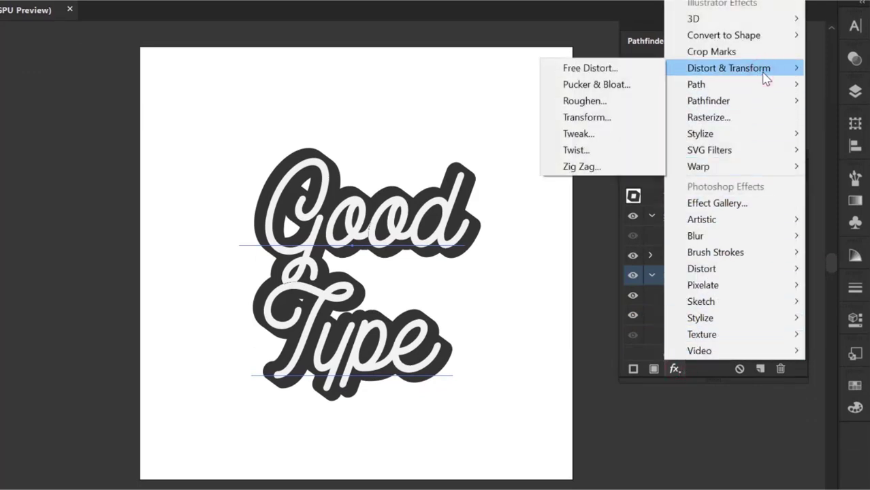
{"action": "left_click", "coordinate": [642, 119]}
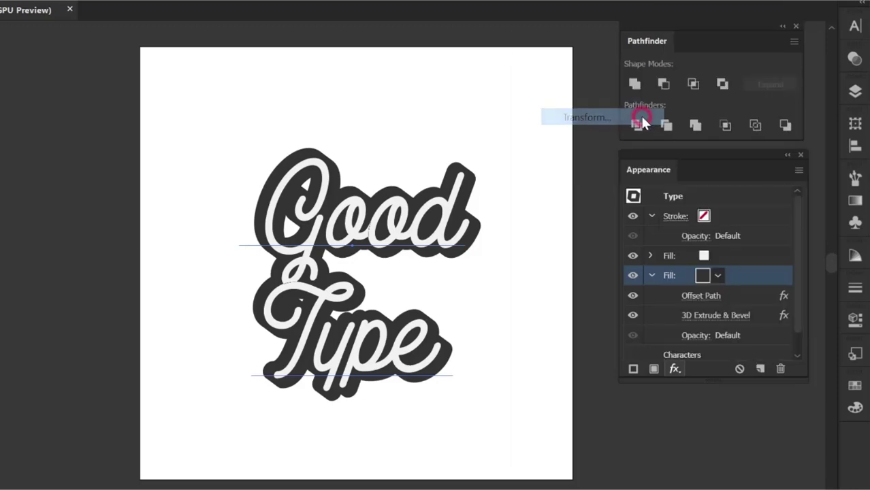
{"action": "left_click", "coordinate": [551, 450]}
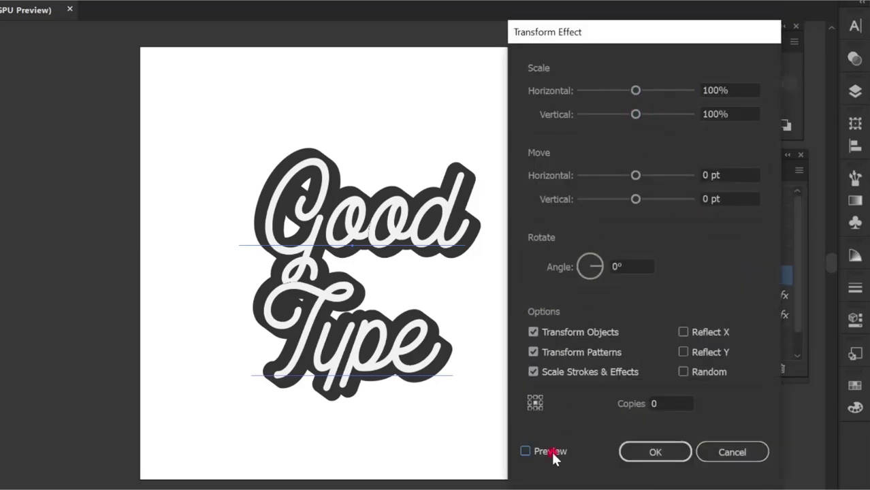
{"action": "left_click", "coordinate": [736, 175]}
{"action": "key", "text": "shift+Up"}
{"action": "key", "text": "shift+Up"}
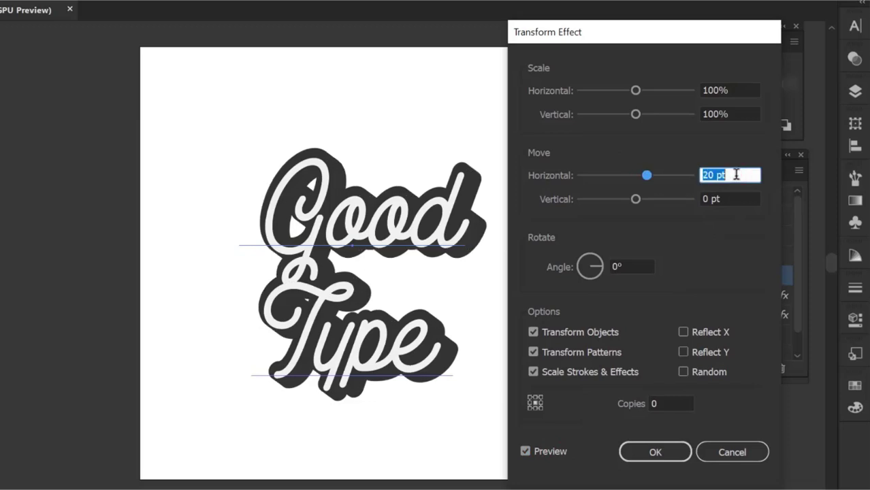
Step: Set the Transform effect's vertical move to 15 pt and apply it
{"action": "left_click", "coordinate": [736, 198]}
{"action": "key", "text": "shift+Up"}
{"action": "key", "text": "Up"}
{"action": "key", "text": "Up"}
{"action": "key", "text": "Up"}
{"action": "key", "text": "Up"}
{"action": "key", "text": "Up"}
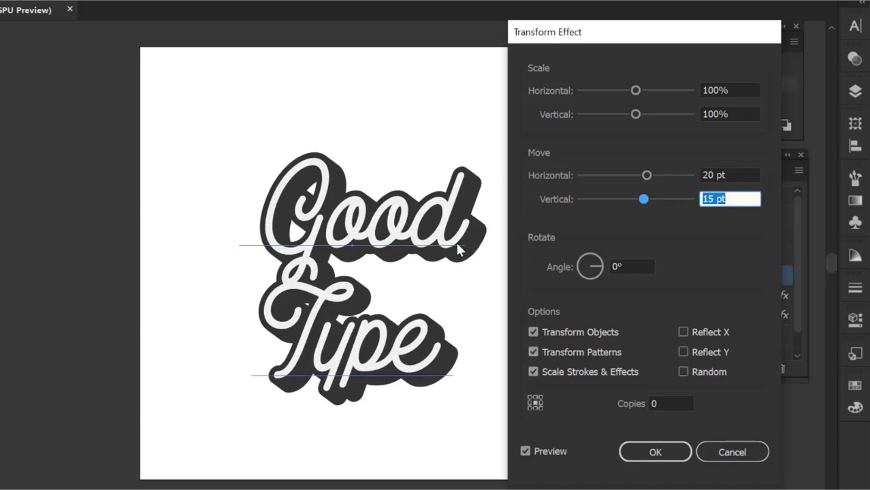
{"action": "left_click", "coordinate": [655, 453]}
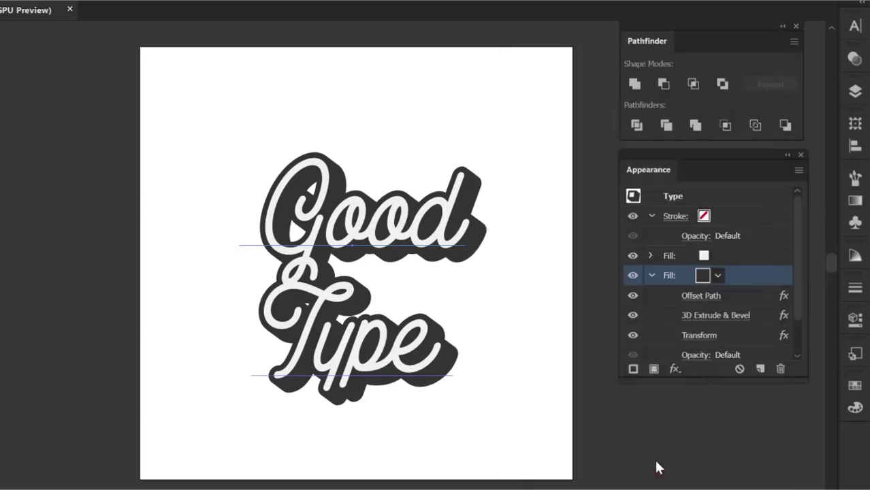
Step: Duplicate the dark grey fill with its effects and recolour the lowest fill medium grey
{"action": "left_click", "coordinate": [651, 275]}
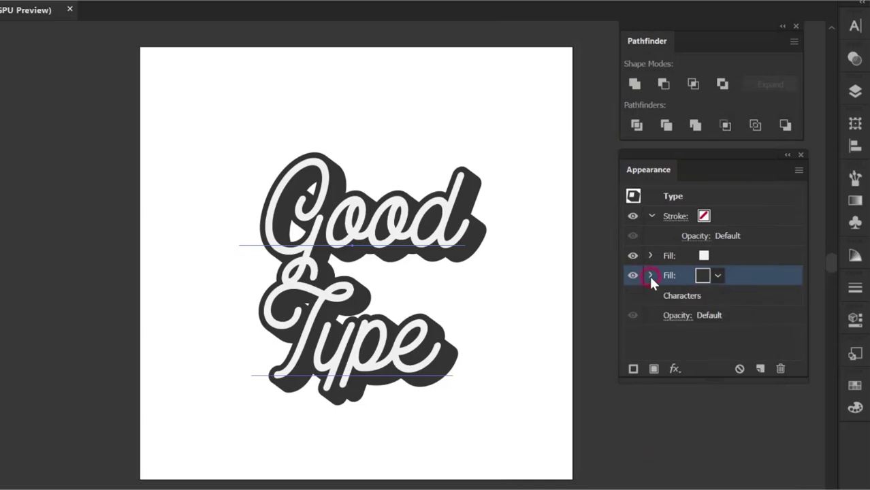
{"action": "left_click", "coordinate": [795, 171]}
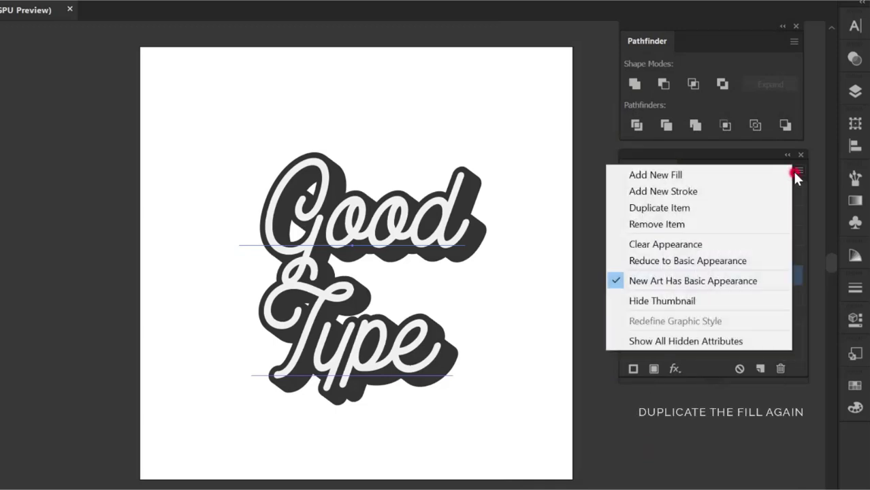
{"action": "left_click", "coordinate": [776, 211]}
{"action": "left_click", "coordinate": [758, 300]}
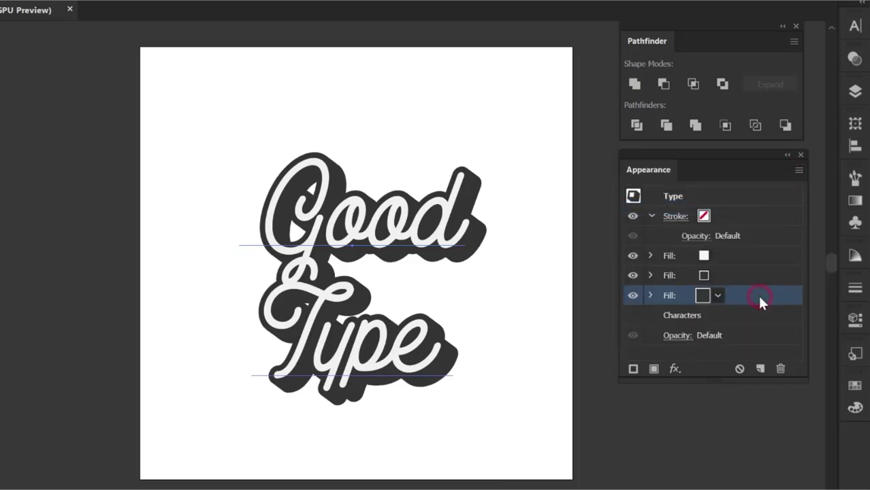
{"action": "left_click", "coordinate": [718, 295]}
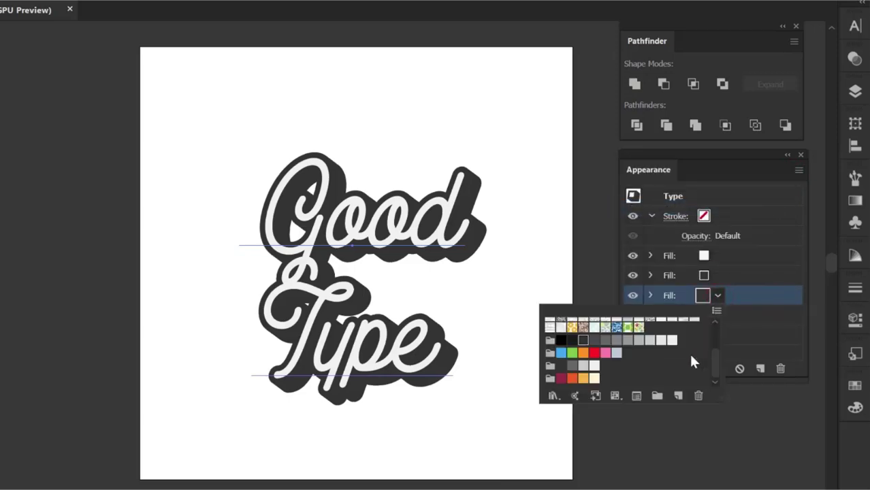
{"action": "left_click", "coordinate": [574, 366]}
{"action": "left_click", "coordinate": [754, 299]}
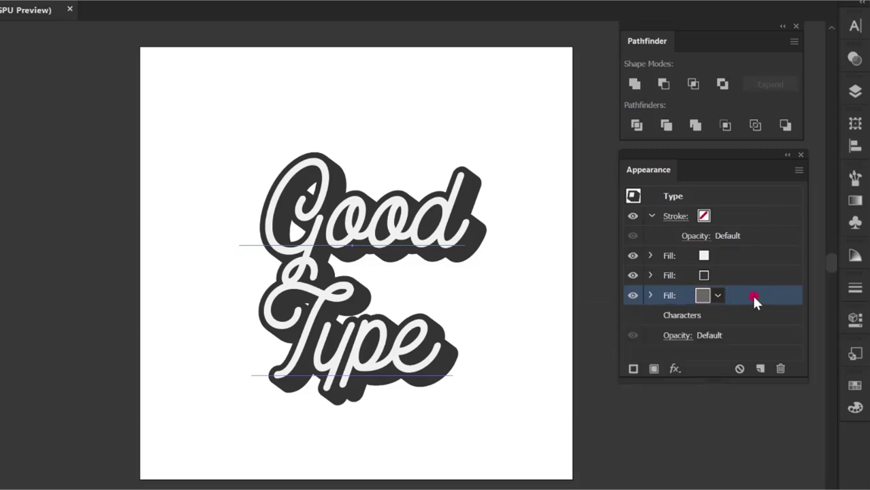
Step: Set the medium grey fill's 3D Extrude & Bevel depth to 150 pt with preview on, and apply it
{"action": "left_click", "coordinate": [650, 296]}
{"action": "left_click", "coordinate": [696, 336]}
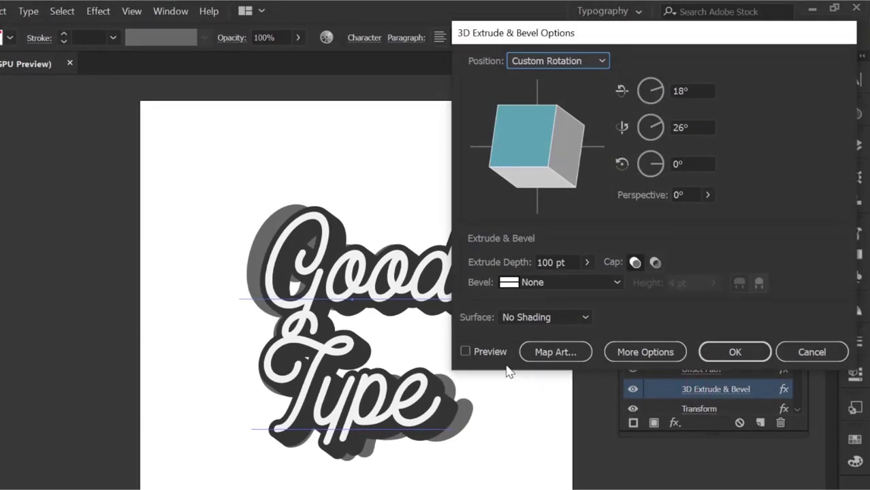
{"action": "left_click", "coordinate": [465, 351]}
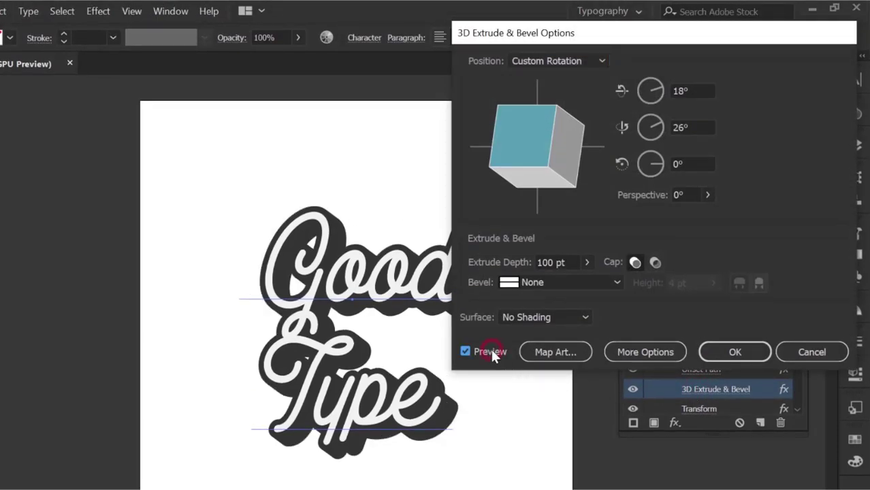
{"action": "left_click", "coordinate": [552, 262]}
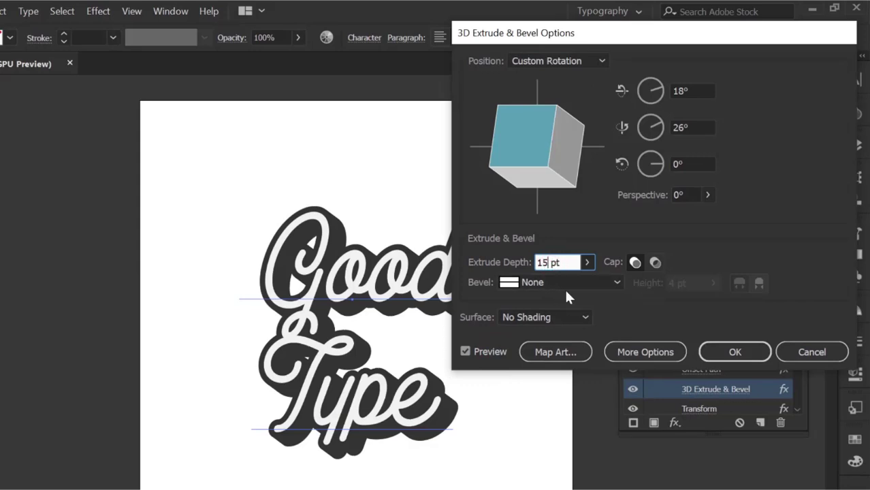
{"action": "left_click", "coordinate": [482, 354]}
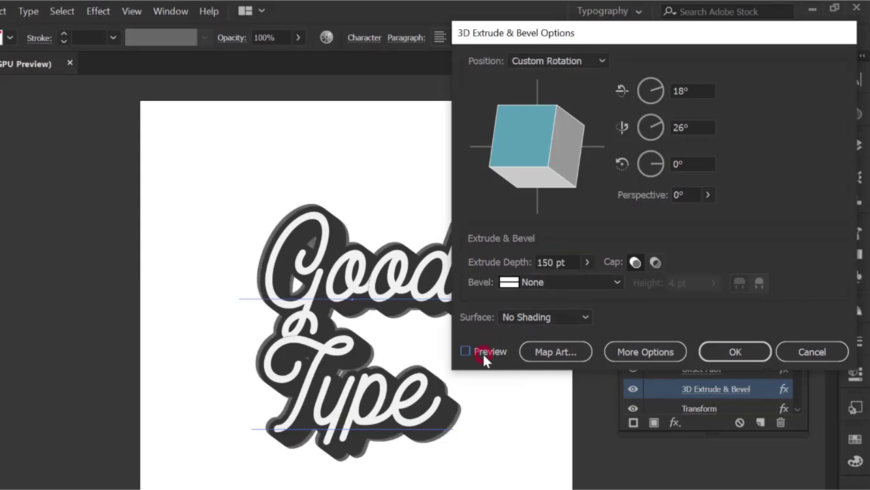
{"action": "left_click", "coordinate": [741, 353]}
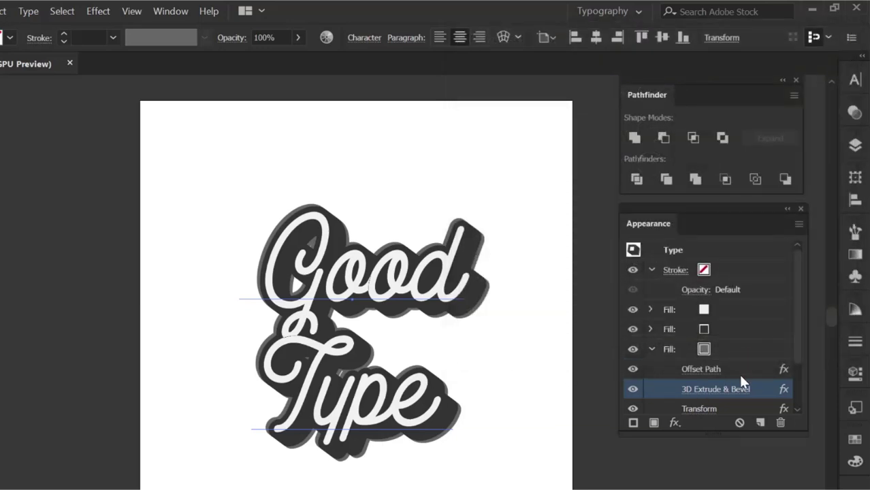
Step: Edit the medium grey fill's Transform effect with preview on, setting its horizontal move to 33 pt
{"action": "scroll", "coordinate": [742, 380], "scroll_direction": "down", "scroll_amount": 3}
{"action": "left_click", "coordinate": [700, 353]}
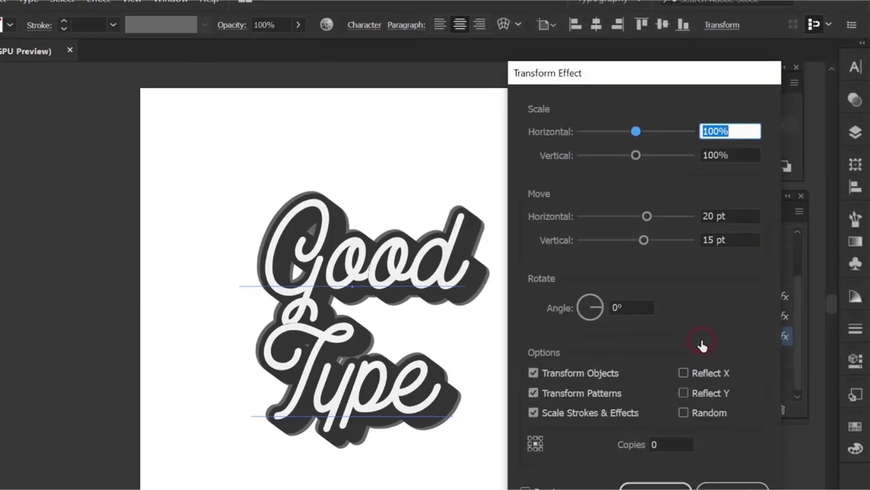
{"action": "left_click", "coordinate": [550, 451]}
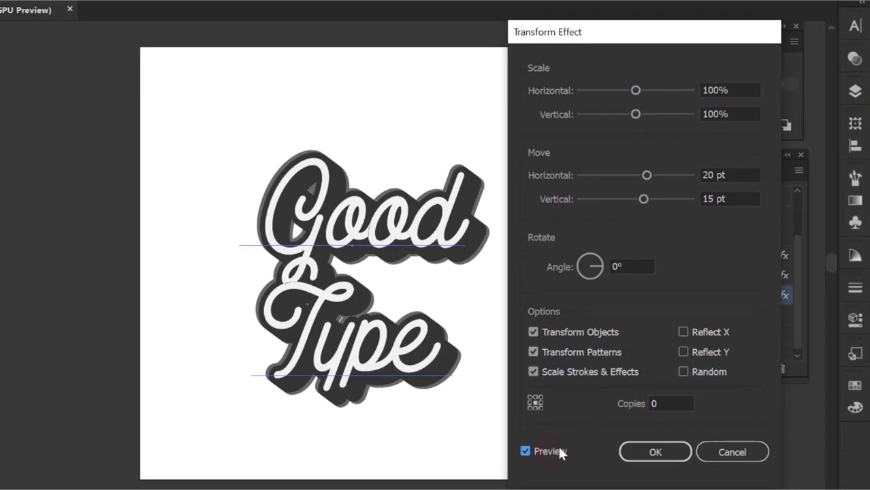
{"action": "left_click", "coordinate": [737, 175]}
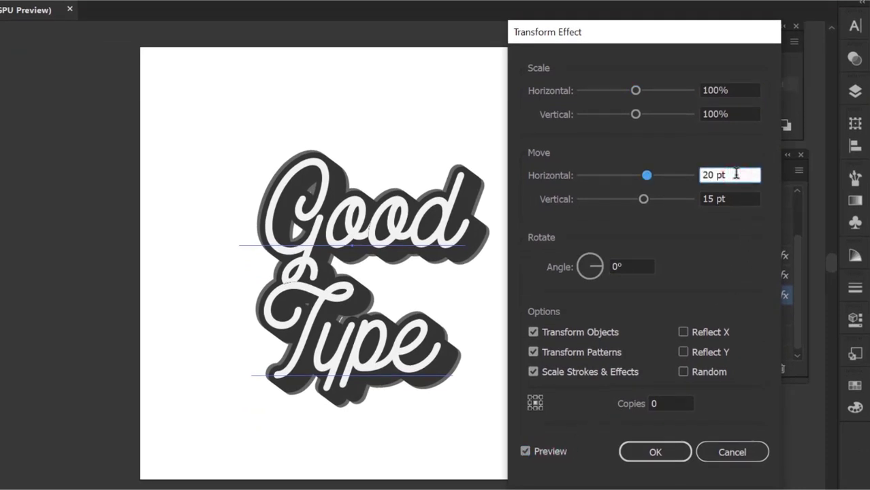
{"action": "key", "text": "shift+Up"}
{"action": "key", "text": "Up"}
{"action": "key", "text": "Up"}
{"action": "key", "text": "Up"}
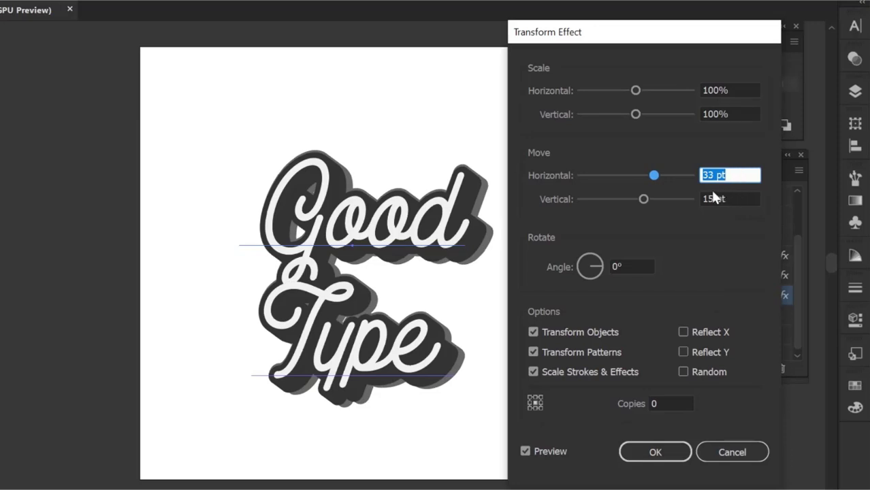
Step: Set the medium grey fill's vertical move to 25 pt and apply the Transform effect
{"action": "left_click", "coordinate": [715, 198]}
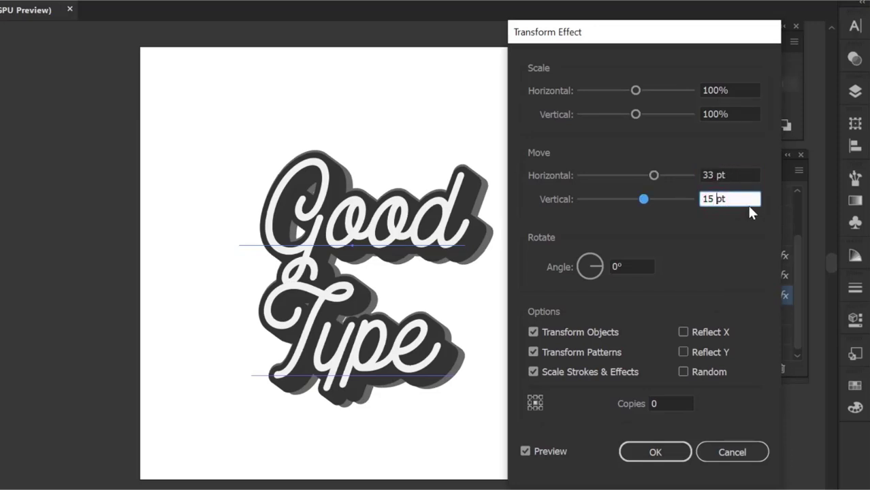
{"action": "key", "text": "shift+Up"}
{"action": "key", "text": "Up"}
{"action": "key", "text": "Up"}
{"action": "key", "text": "Up"}
{"action": "key", "text": "Up"}
{"action": "key", "text": "Up"}
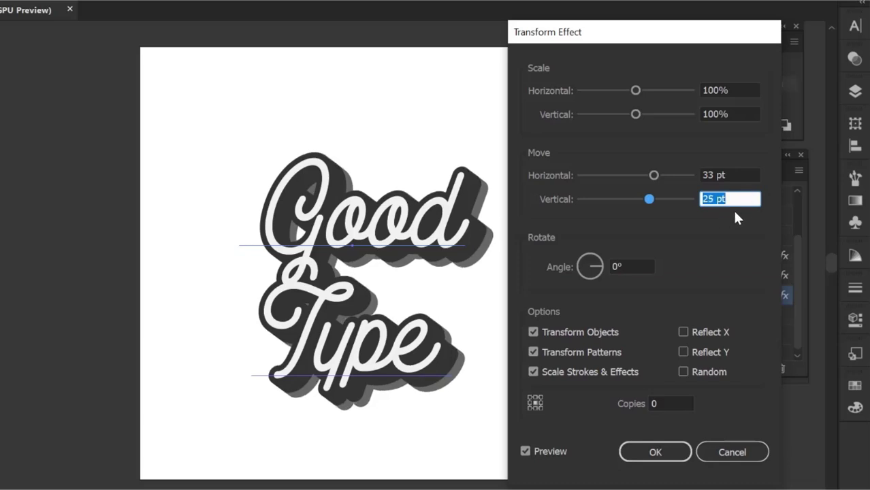
{"action": "left_click", "coordinate": [667, 450]}
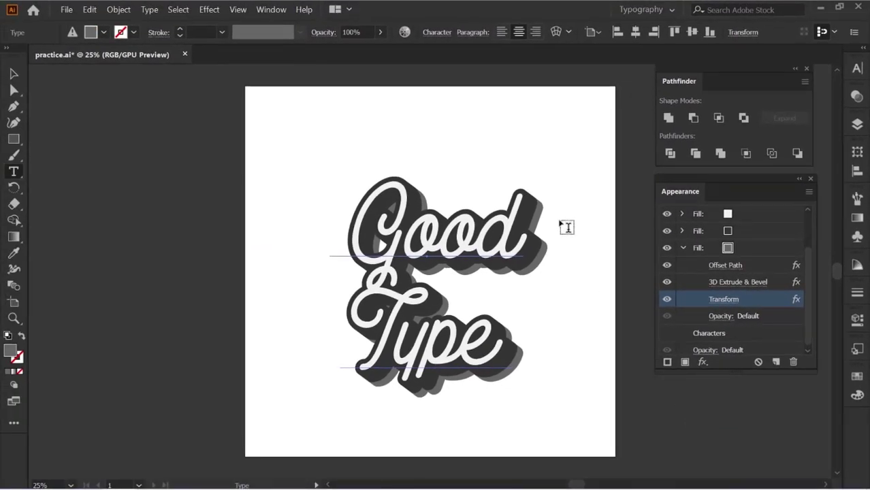
{"action": "scroll", "coordinate": [546, 204], "scroll_direction": "up", "scroll_amount": 4}
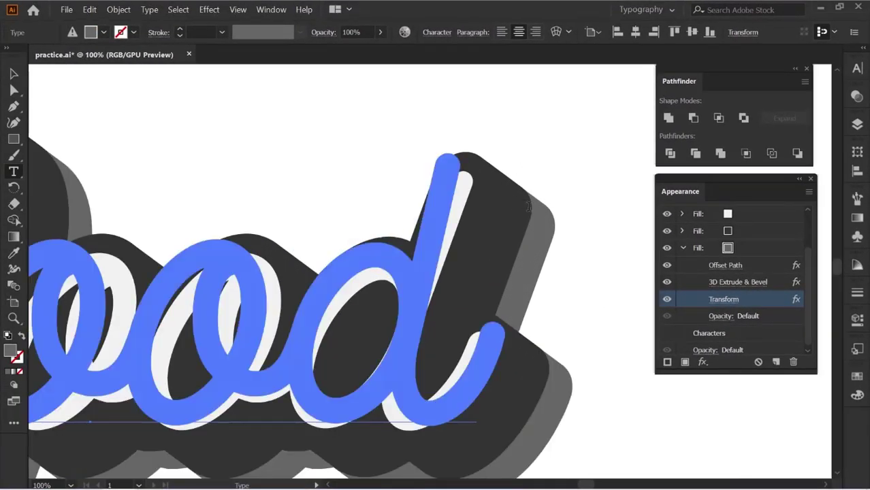
{"action": "left_click_drag", "start_coordinate": [447, 346], "coordinate": [492, 188]}
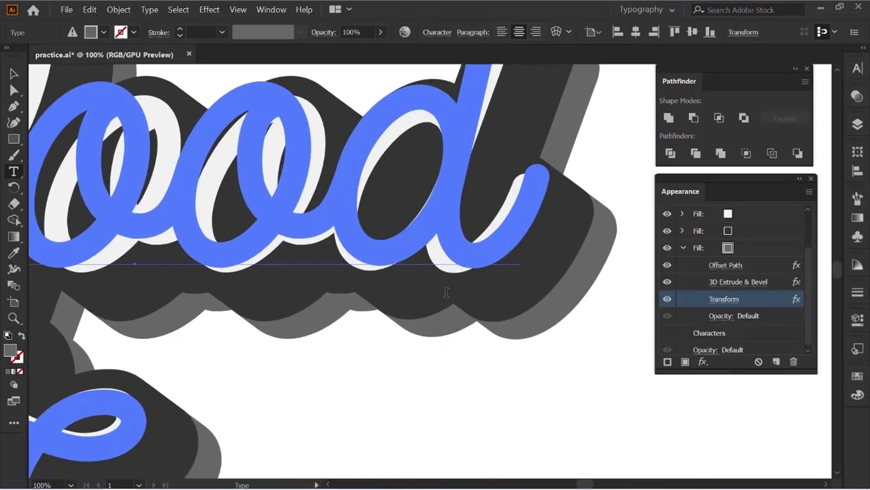
{"action": "key", "text": "ctrl+0"}
{"action": "key", "text": "ctrl+minus"}
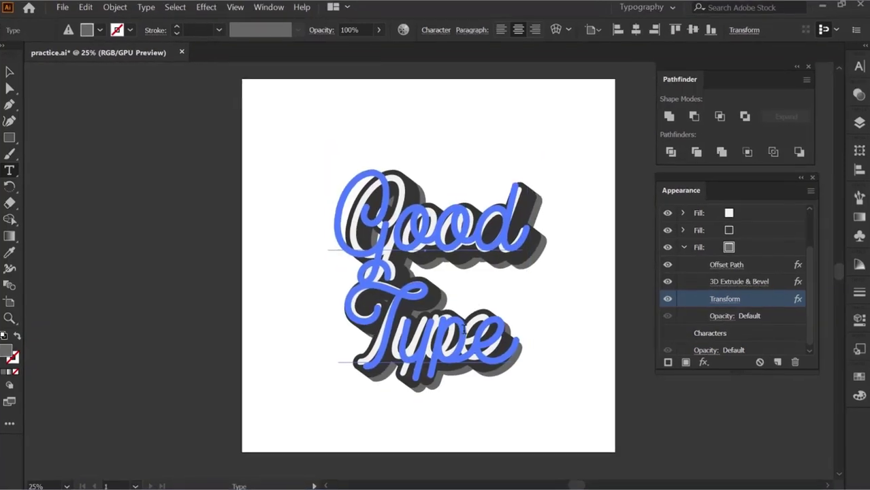
Step: Duplicate the medium grey fill with its effects and recolour the lowest fill light grey, R=204 G=204 B=204
{"action": "left_click", "coordinate": [693, 242]}
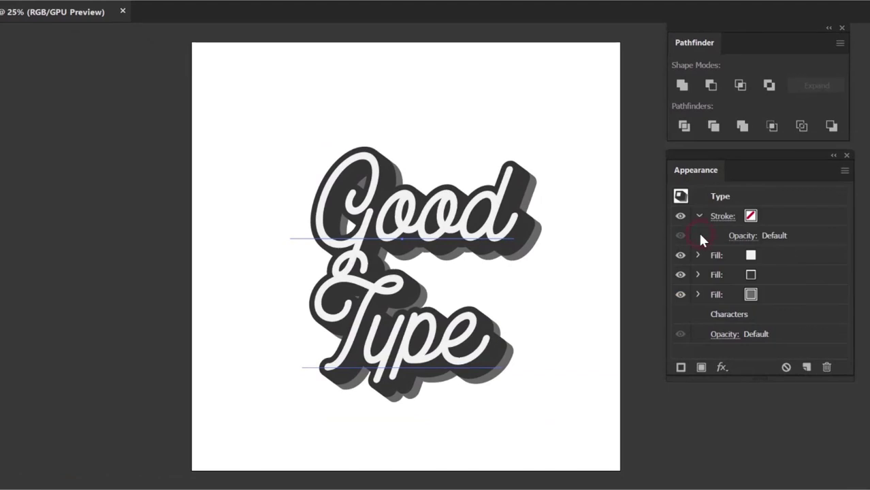
{"action": "left_click", "coordinate": [786, 302]}
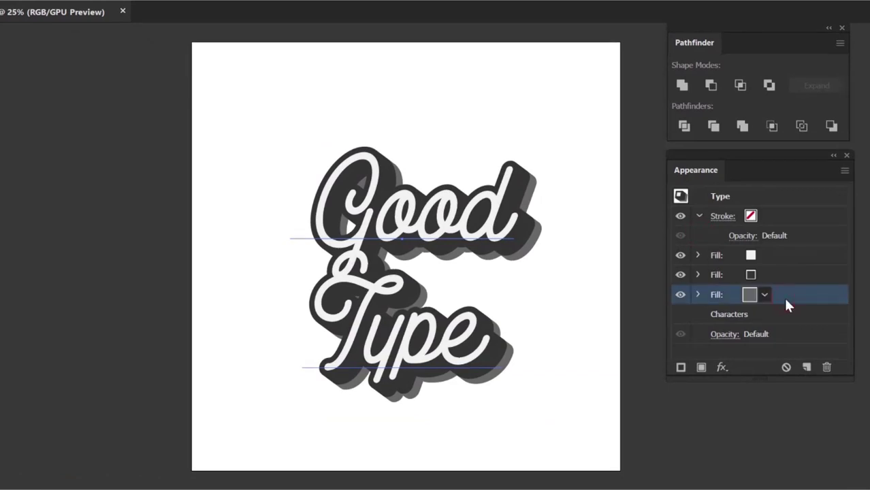
{"action": "left_click", "coordinate": [844, 169]}
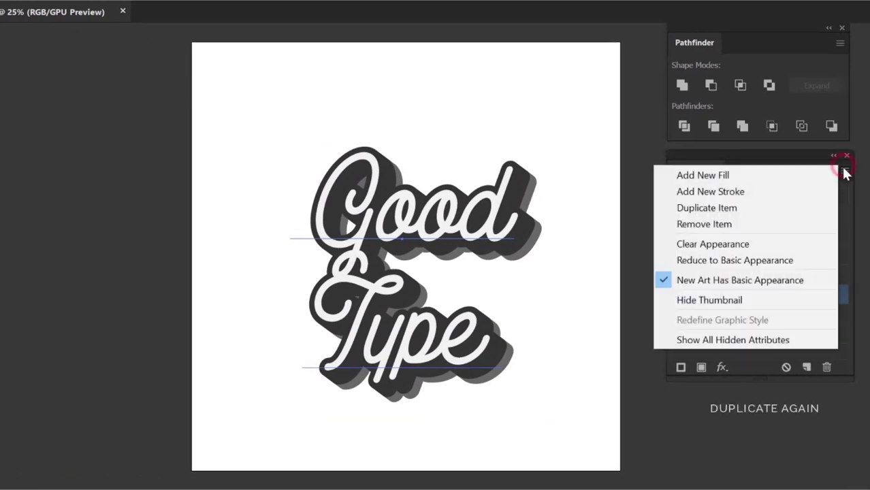
{"action": "left_click", "coordinate": [819, 217]}
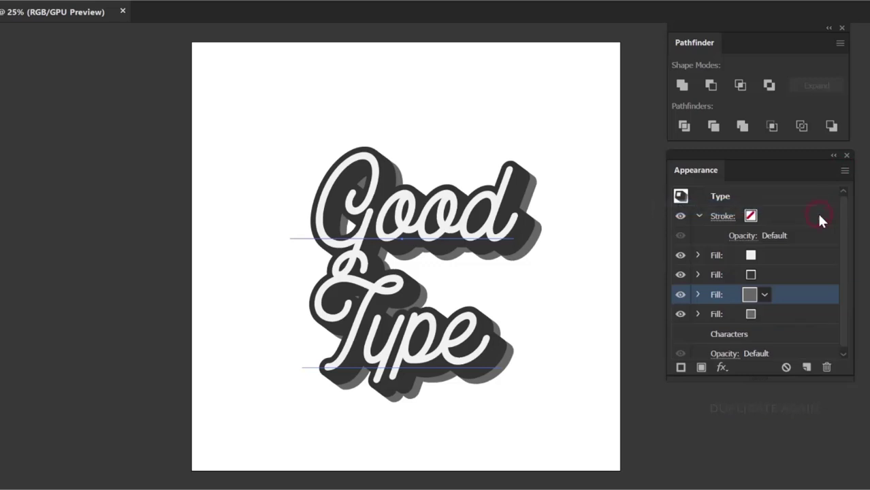
{"action": "left_click", "coordinate": [792, 312]}
{"action": "left_click", "coordinate": [764, 315]}
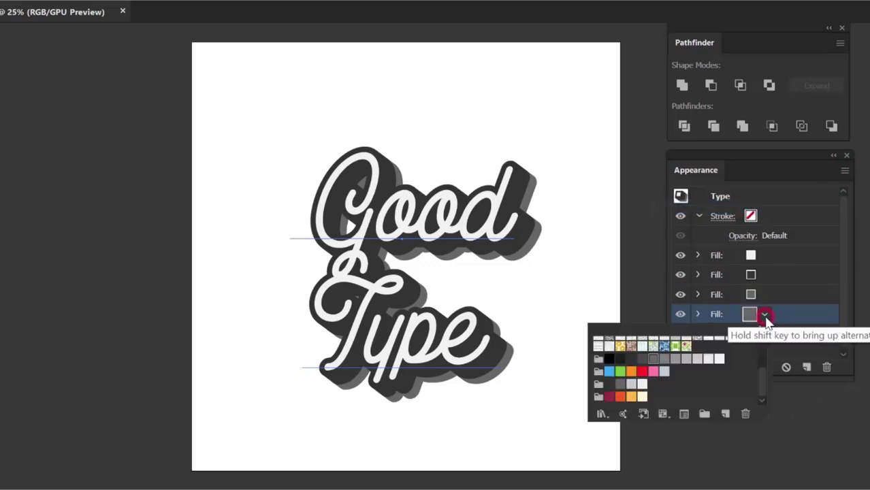
{"action": "left_click", "coordinate": [631, 386]}
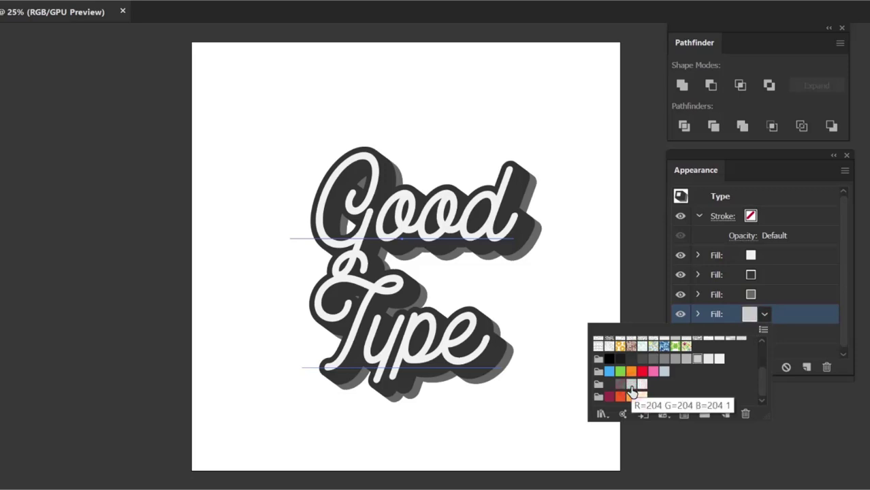
{"action": "left_click", "coordinate": [811, 319]}
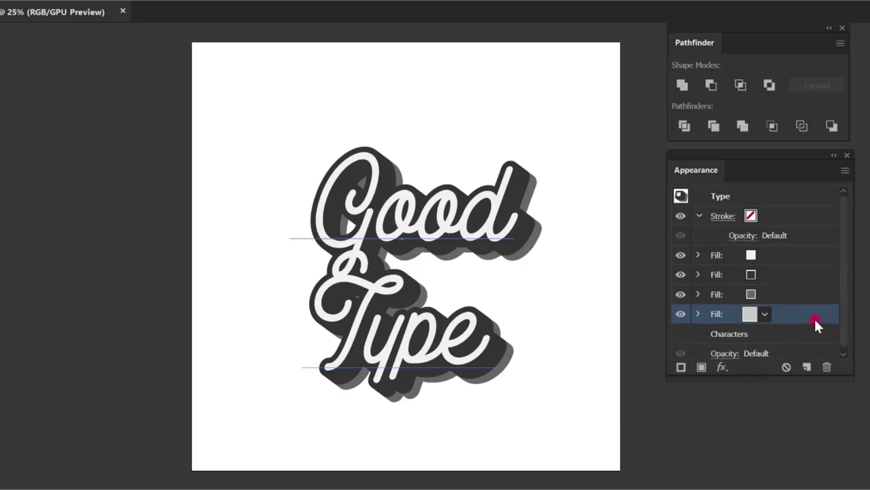
Step: Set the light grey fill's Offset Path effect to 40 pt with preview on, apply it, and collapse the fill's effects
{"action": "left_click", "coordinate": [698, 311]}
{"action": "left_click", "coordinate": [747, 334]}
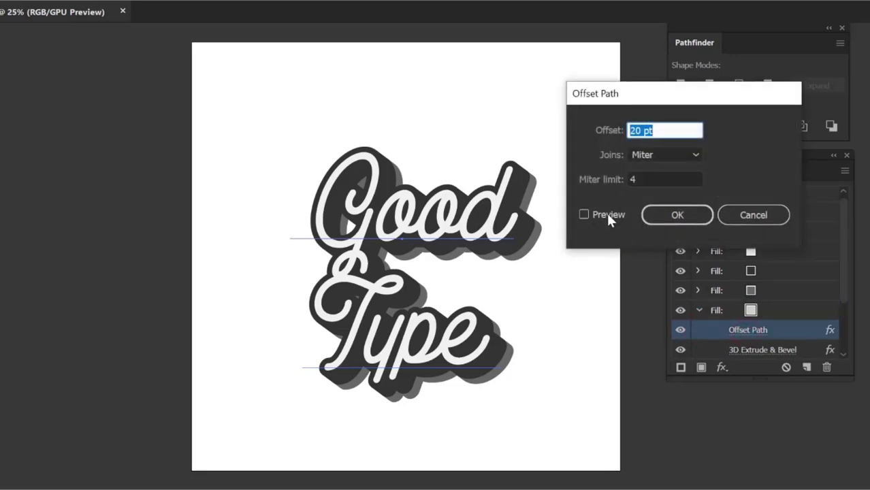
{"action": "left_click", "coordinate": [608, 216]}
{"action": "left_click", "coordinate": [680, 130]}
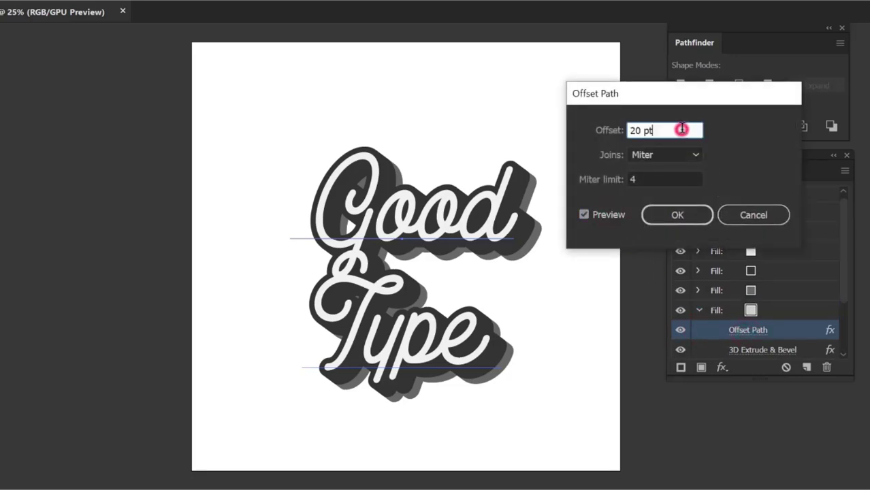
{"action": "key", "text": "shift+Up"}
{"action": "key", "text": "shift+Up"}
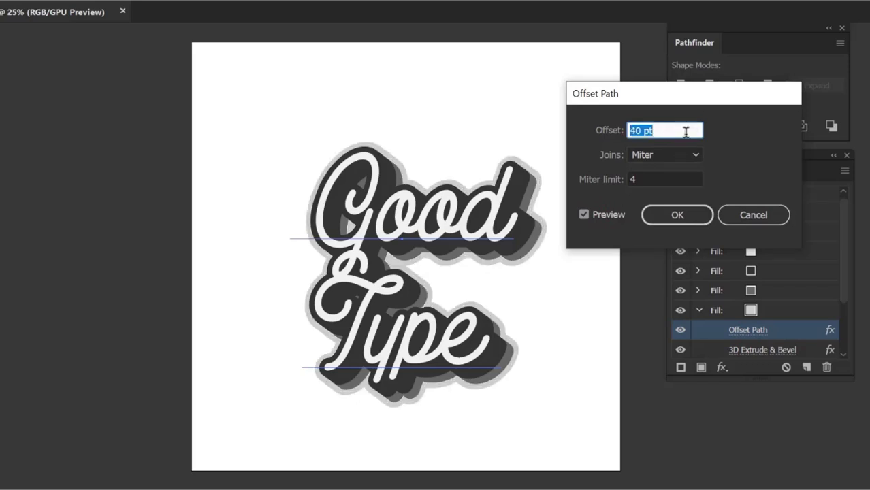
{"action": "left_click", "coordinate": [701, 216]}
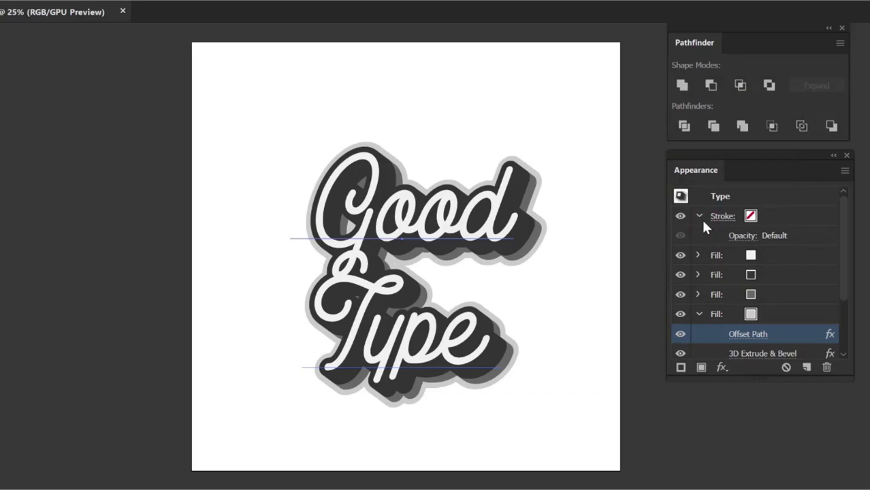
{"action": "scroll", "coordinate": [776, 279], "scroll_direction": "down", "scroll_amount": 3}
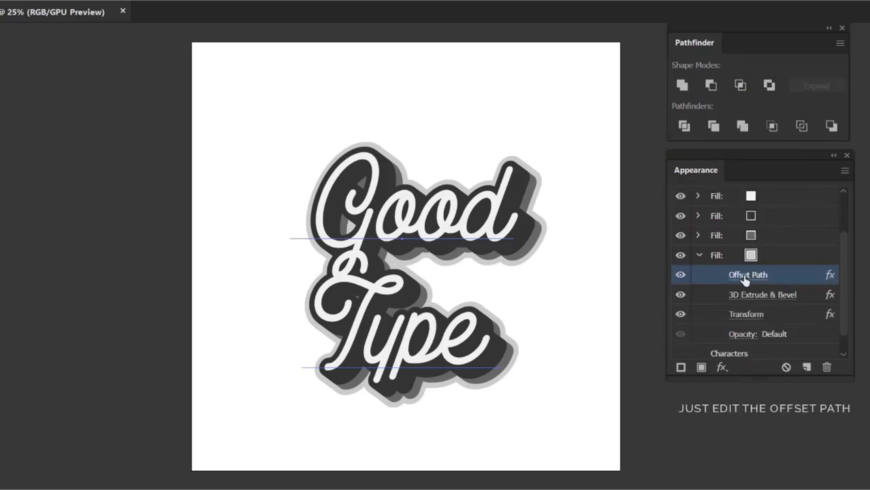
{"action": "left_click", "coordinate": [699, 255]}
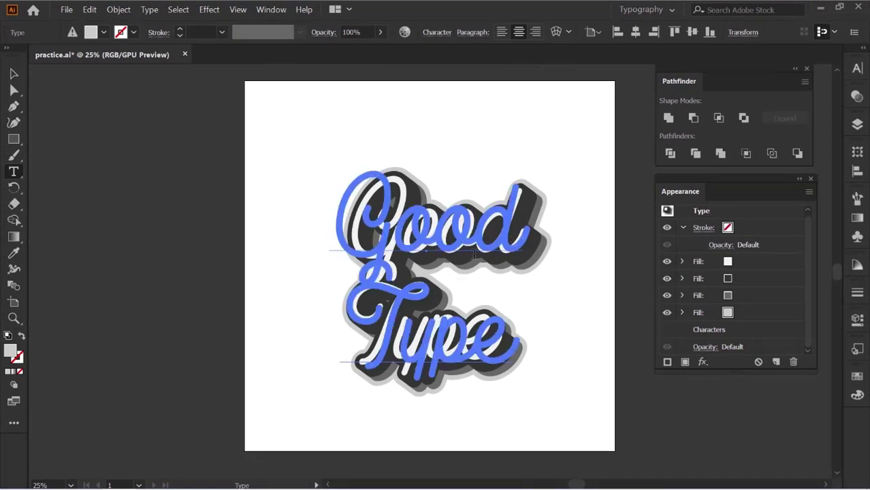
Step: Replace the word "Type" in the lettering with "Vibe", finish text editing and deselect the lettering
{"action": "left_click", "coordinate": [435, 333]}
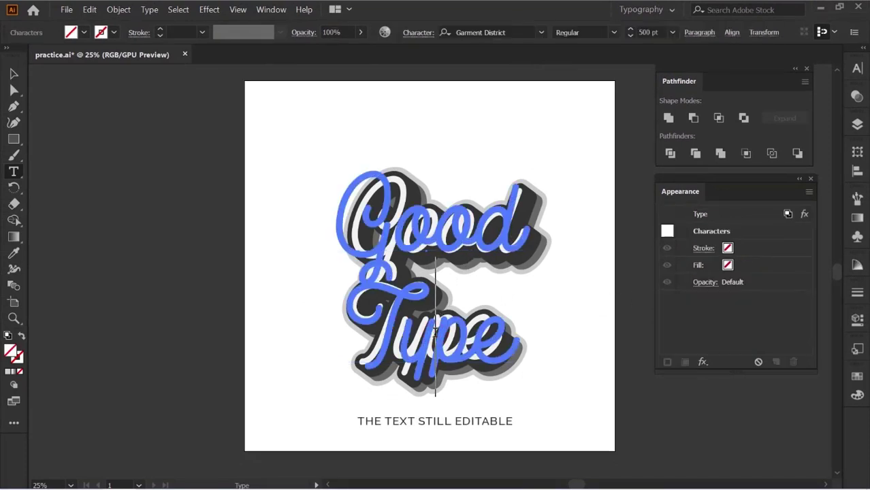
{"action": "key", "text": "Right"}
{"action": "key", "text": "Right"}
{"action": "key", "text": "BackSpace"}
{"action": "key", "text": "BackSpace"}
{"action": "key", "text": "BackSpace"}
{"action": "key", "text": "BackSpace"}
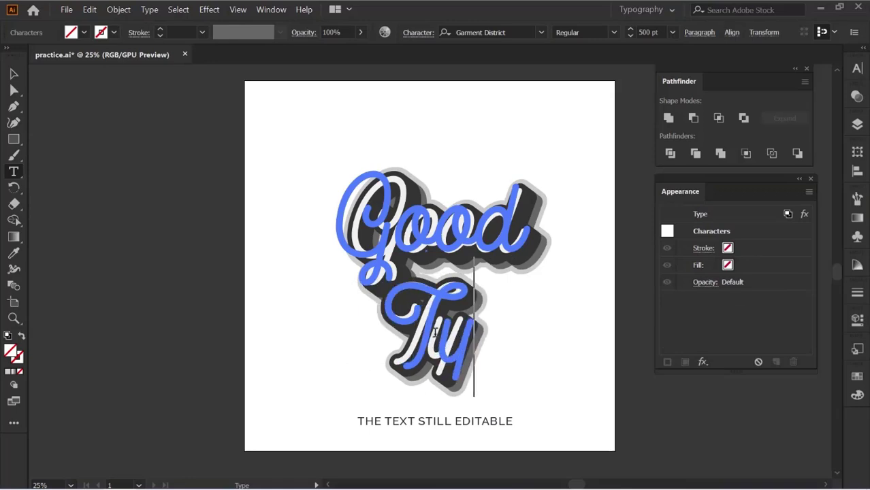
{"action": "type", "text": "Vibe"}
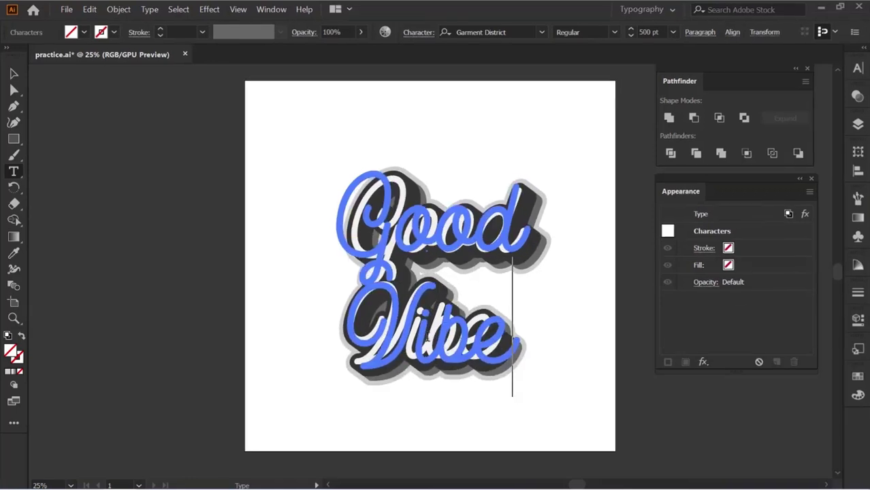
{"action": "left_click", "coordinate": [14, 62]}
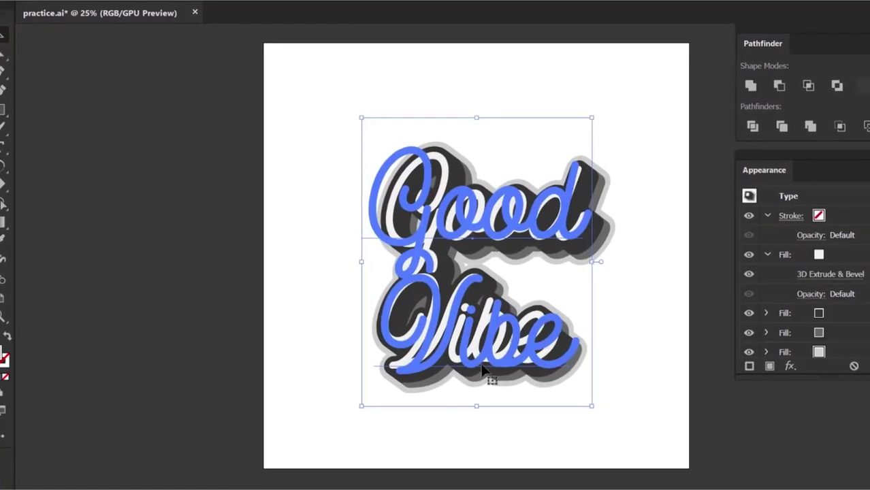
{"action": "left_click", "coordinate": [618, 320]}
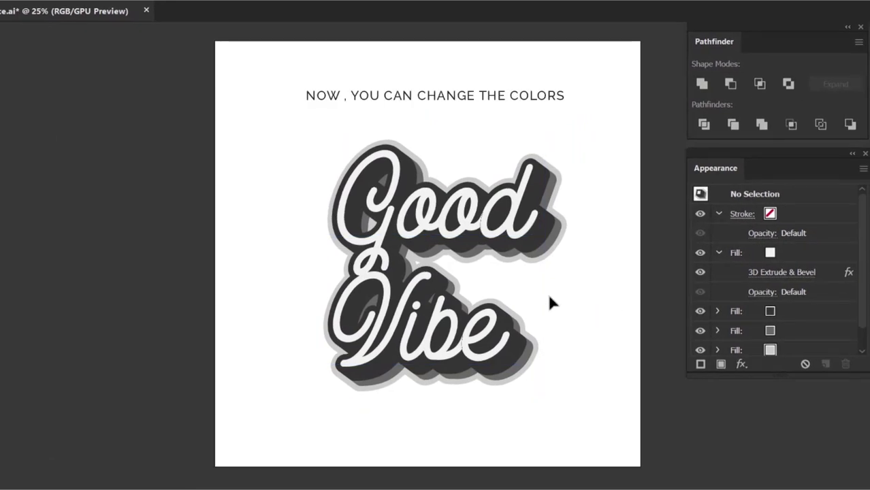
Step: Select the "Good & Vibe" lettering and recolour its topmost fill with the cream swatch
{"action": "left_click_drag", "start_coordinate": [597, 134], "coordinate": [510, 286]}
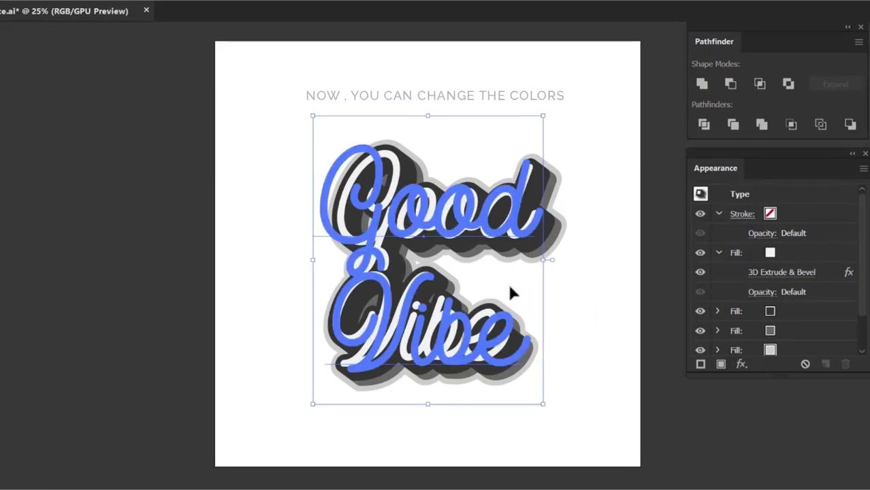
{"action": "left_click", "coordinate": [718, 252]}
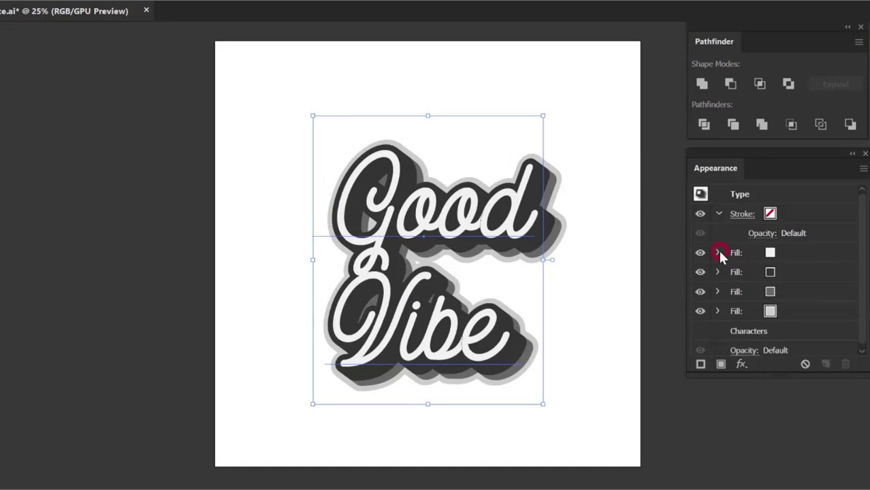
{"action": "left_click", "coordinate": [772, 253]}
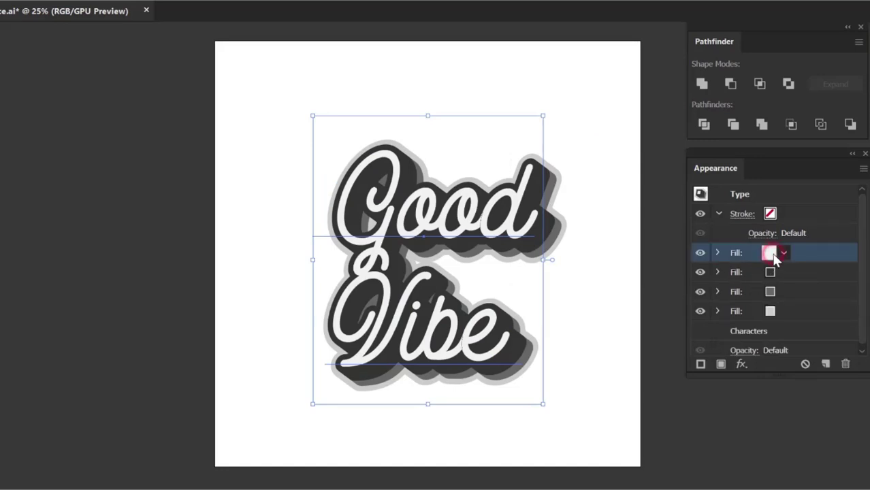
{"action": "left_click", "coordinate": [783, 252]}
{"action": "scroll", "coordinate": [754, 293], "scroll_direction": "down", "scroll_amount": 2}
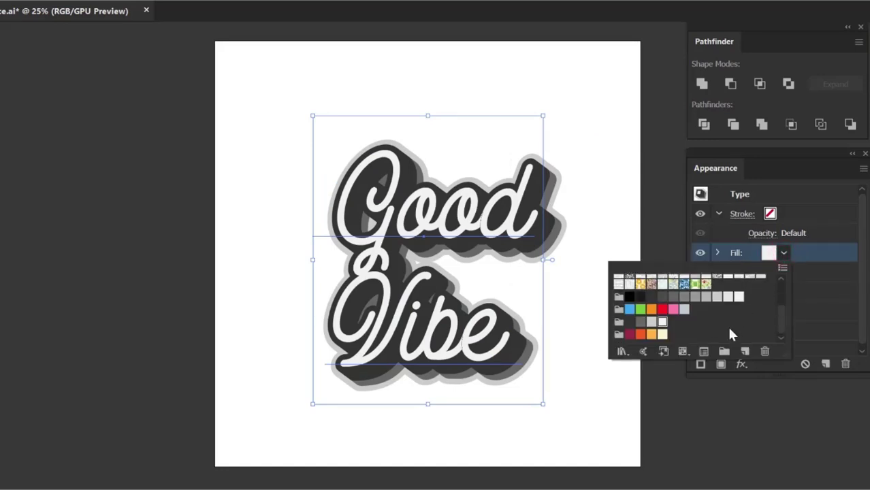
{"action": "left_click", "coordinate": [663, 335]}
{"action": "left_click", "coordinate": [811, 253]}
Step: Recolour the dark grey second fill of the lettering with the maroon swatch
{"action": "left_click", "coordinate": [769, 272]}
{"action": "left_click", "coordinate": [784, 272]}
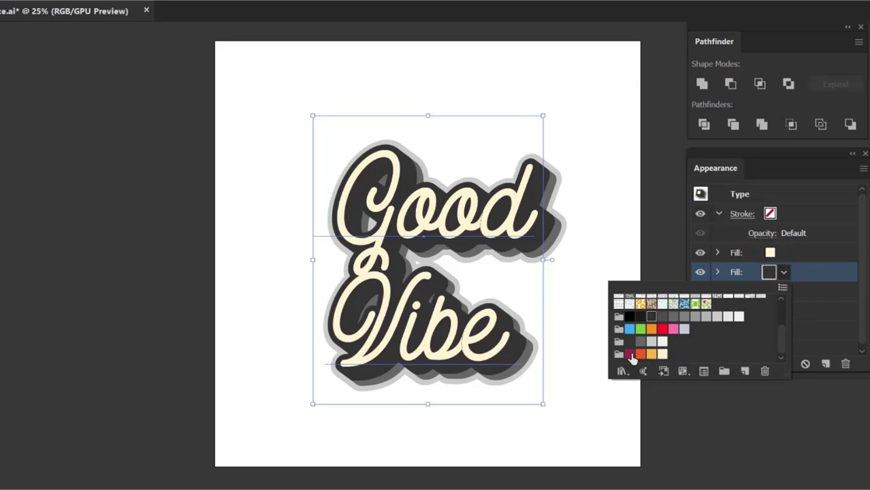
{"action": "left_click", "coordinate": [631, 354]}
{"action": "left_click", "coordinate": [807, 274]}
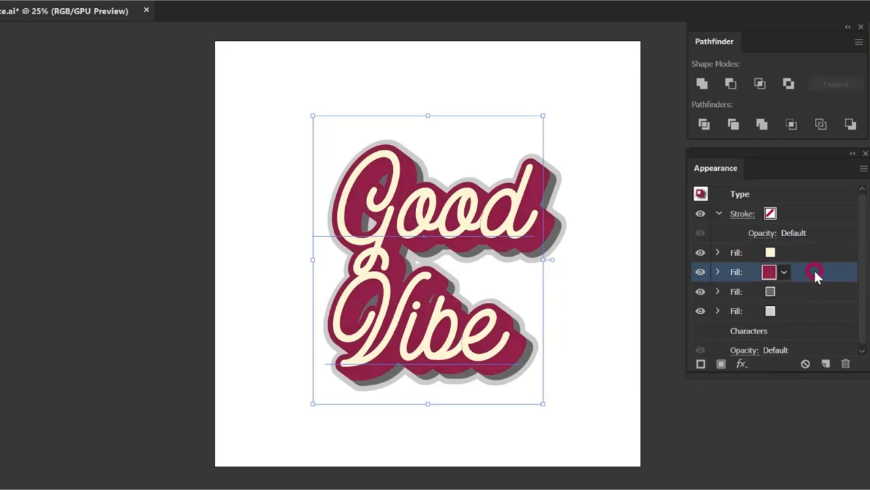
Step: Recolour the medium grey third fill of the lettering with the red-orange swatch
{"action": "left_click", "coordinate": [769, 291]}
{"action": "left_click", "coordinate": [784, 291]}
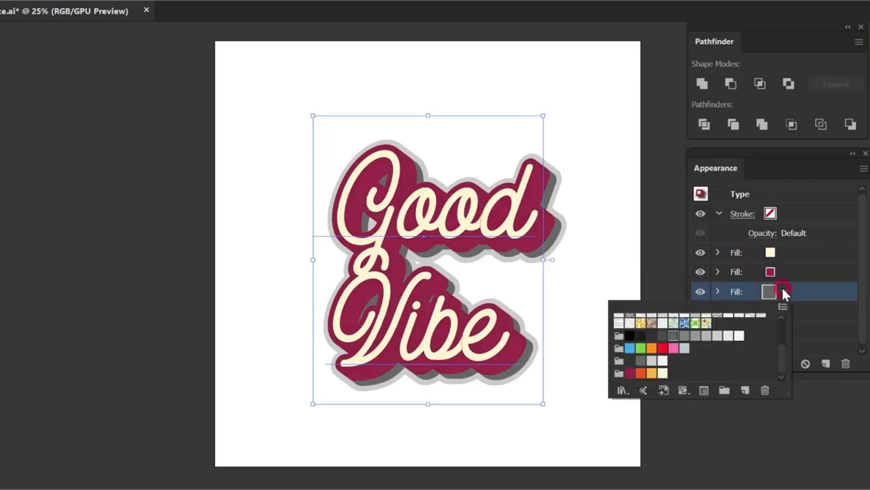
{"action": "left_click", "coordinate": [640, 373]}
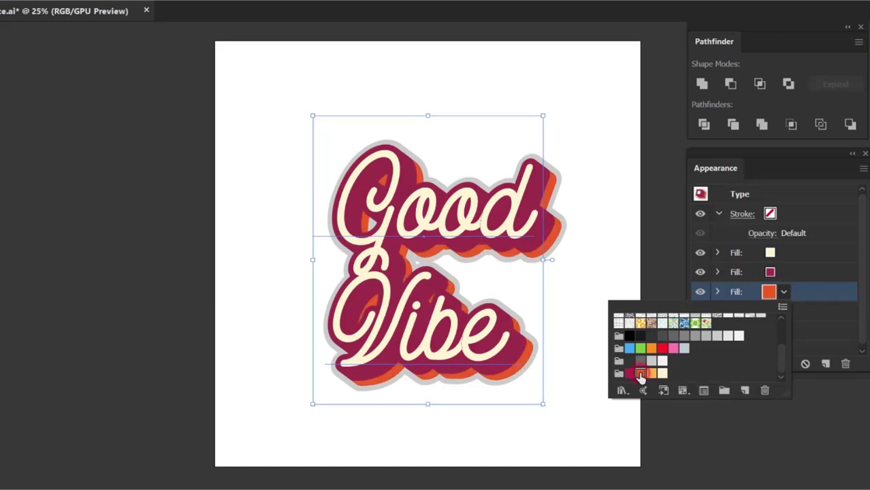
{"action": "left_click", "coordinate": [818, 299]}
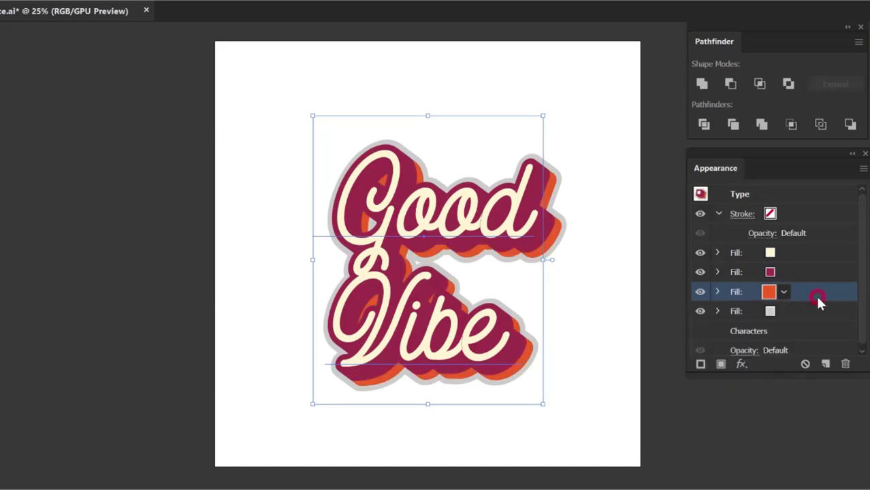
Step: Recolour the light grey lowest fill of the lettering with the yellow-orange swatch
{"action": "left_click", "coordinate": [770, 311]}
{"action": "left_click", "coordinate": [784, 311]}
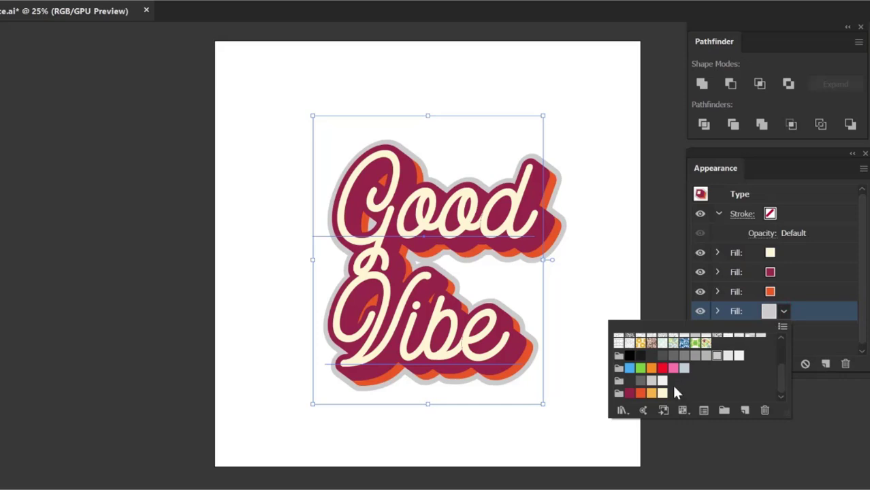
{"action": "left_click", "coordinate": [651, 394]}
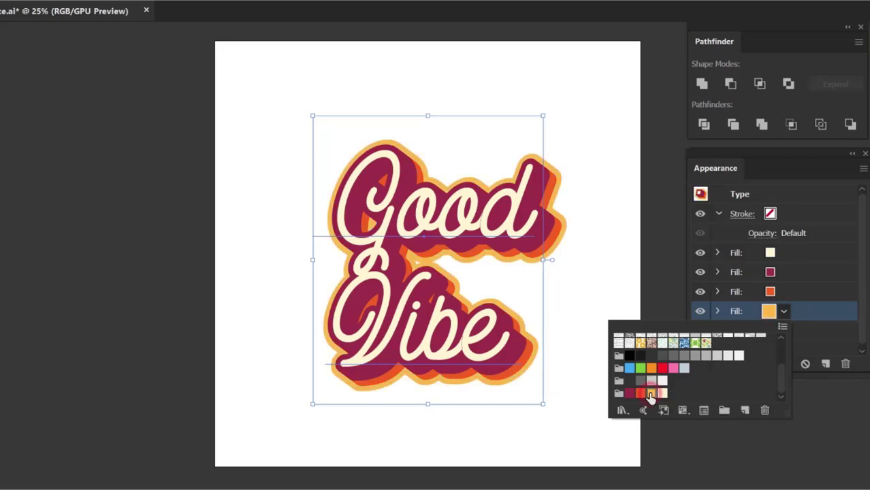
{"action": "left_click", "coordinate": [815, 308]}
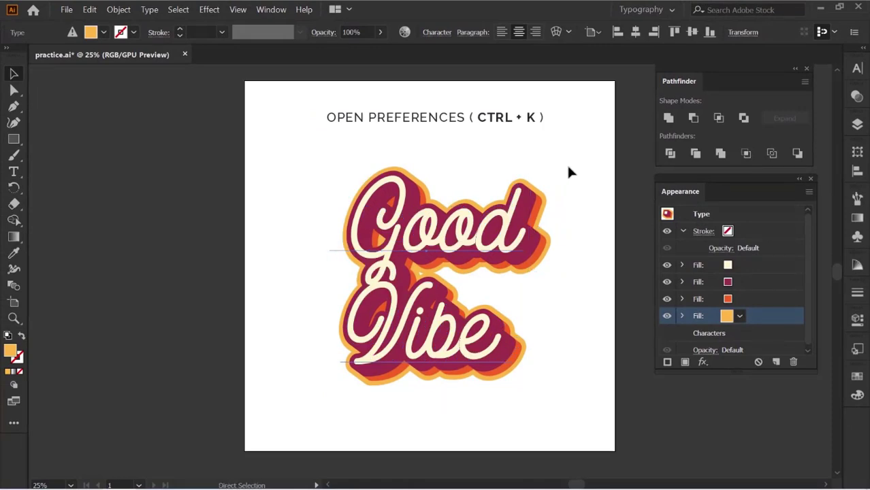
Step: Check that Scale Strokes & Effects is enabled in the General preferences, and accept the settings
{"action": "key", "text": "ctrl+k"}
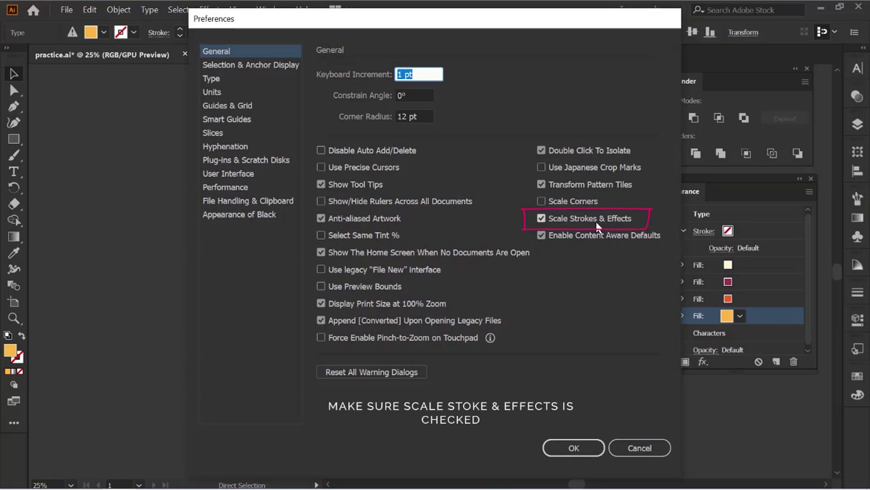
{"action": "left_click", "coordinate": [574, 448]}
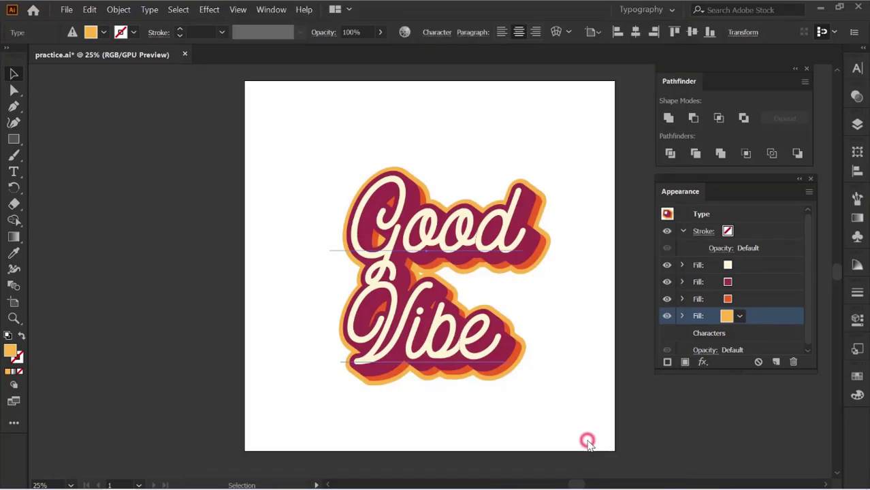
Step: Place a duplicate of the "Good & Vibe" lettering beside the original and convert the copy to outlines
{"action": "left_click", "coordinate": [591, 289]}
{"action": "left_click_drag", "start_coordinate": [543, 253], "coordinate": [524, 310]}
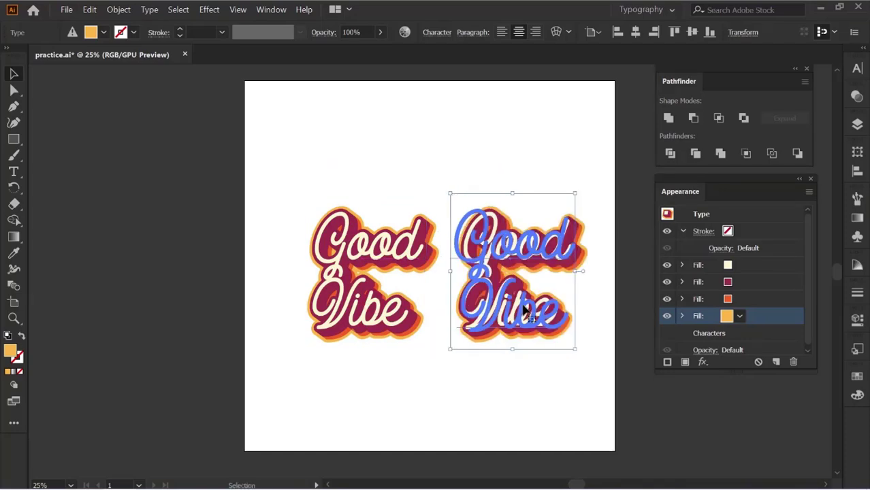
{"action": "right_click", "coordinate": [525, 312]}
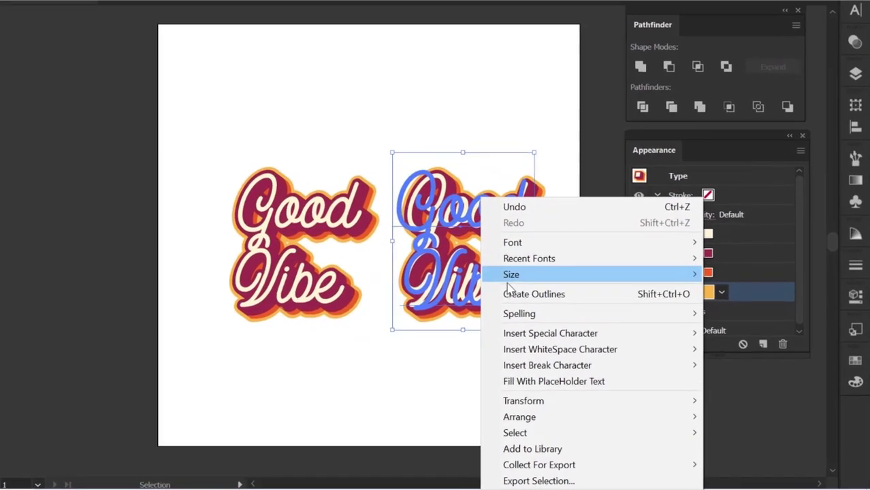
{"action": "left_click", "coordinate": [557, 319]}
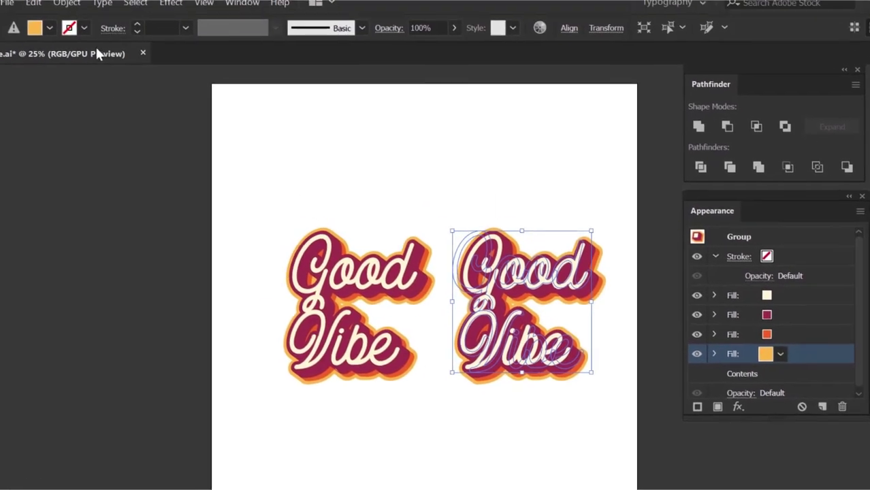
Step: Expand the appearance of the outlined copy and ungroup the resulting artwork
{"action": "left_click", "coordinate": [76, 12]}
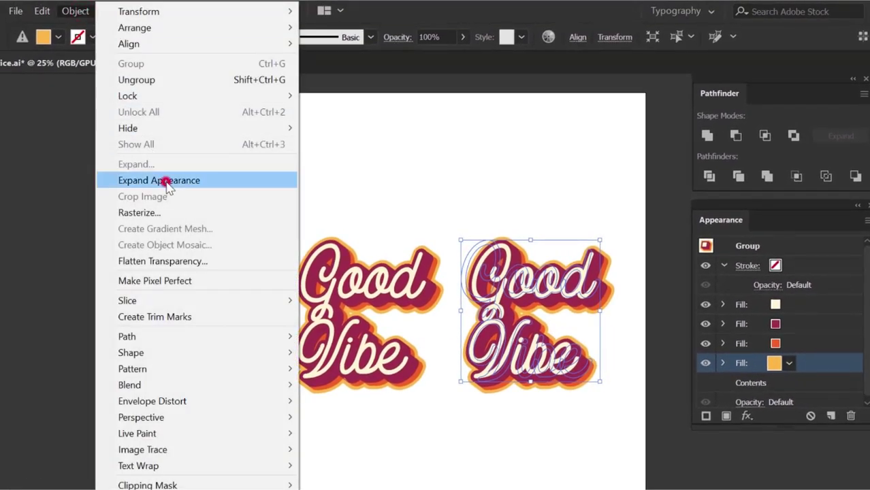
{"action": "left_click", "coordinate": [166, 182]}
{"action": "left_click", "coordinate": [503, 201]}
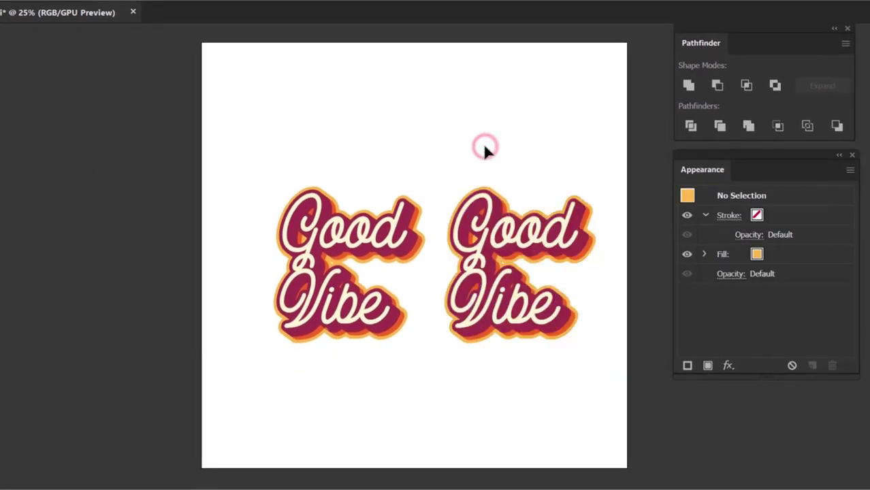
{"action": "left_click_drag", "start_coordinate": [461, 157], "coordinate": [542, 234]}
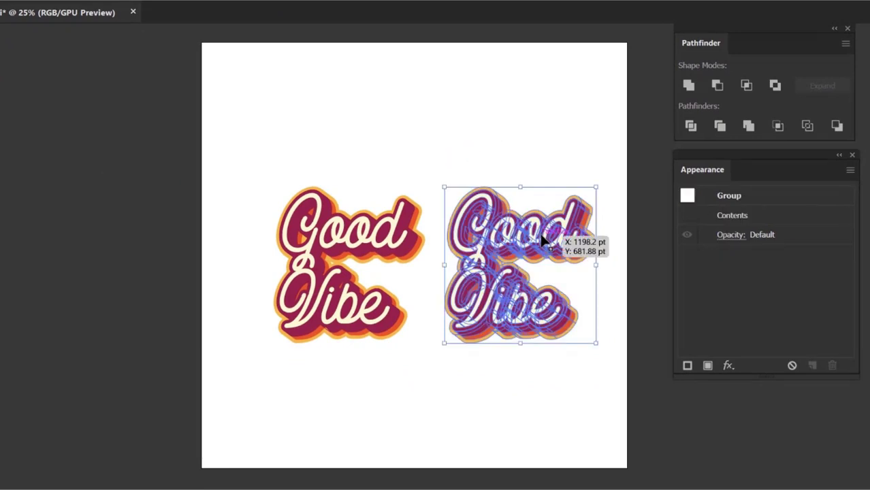
{"action": "right_click", "coordinate": [542, 235]}
{"action": "left_click", "coordinate": [579, 353]}
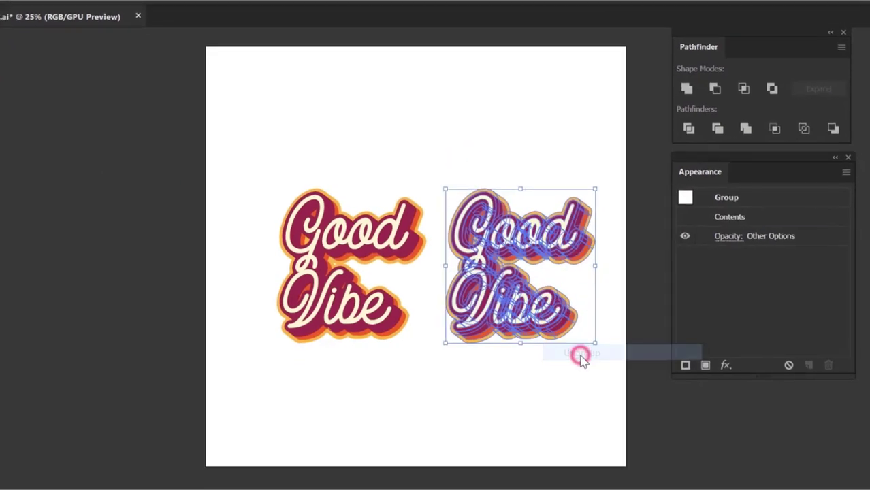
{"action": "left_click", "coordinate": [594, 291]}
Step: Unite the shapes of the copy's yellow-orange layer, and likewise those of its red-orange layer
{"action": "key", "text": "ctrl+plus"}
{"action": "key", "text": "ctrl+plus"}
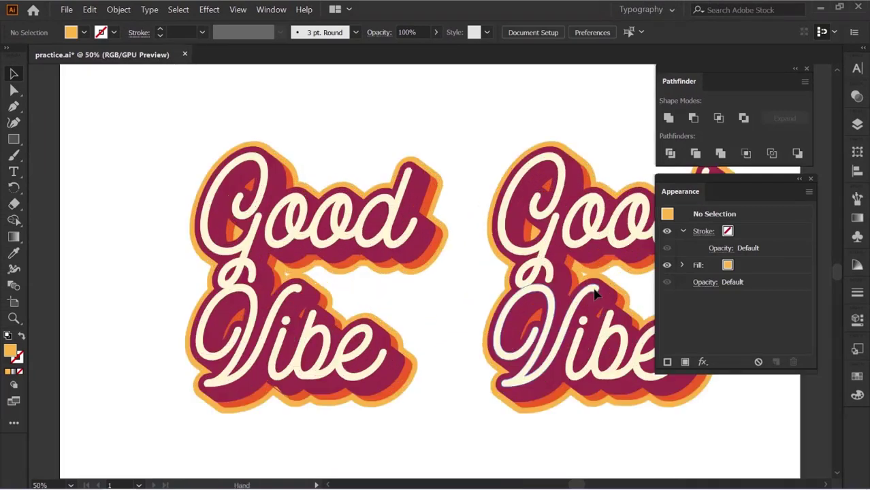
{"action": "left_click_drag", "start_coordinate": [611, 257], "coordinate": [505, 250]}
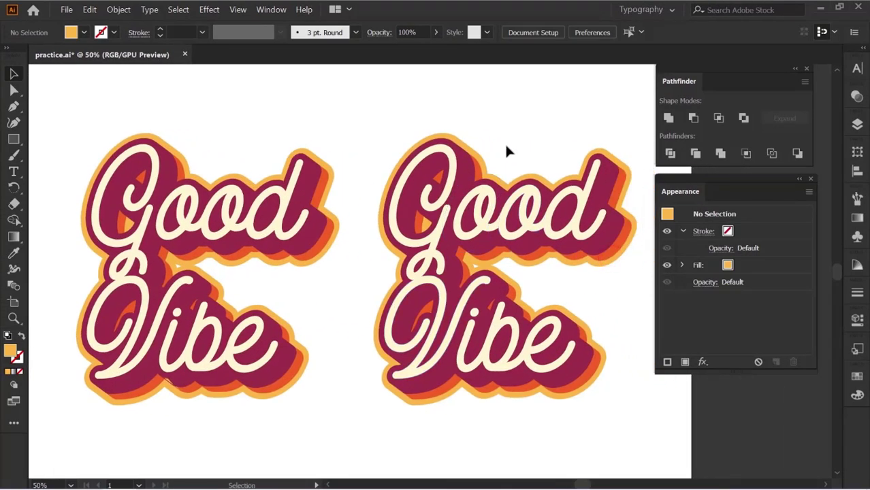
{"action": "left_click", "coordinate": [529, 176]}
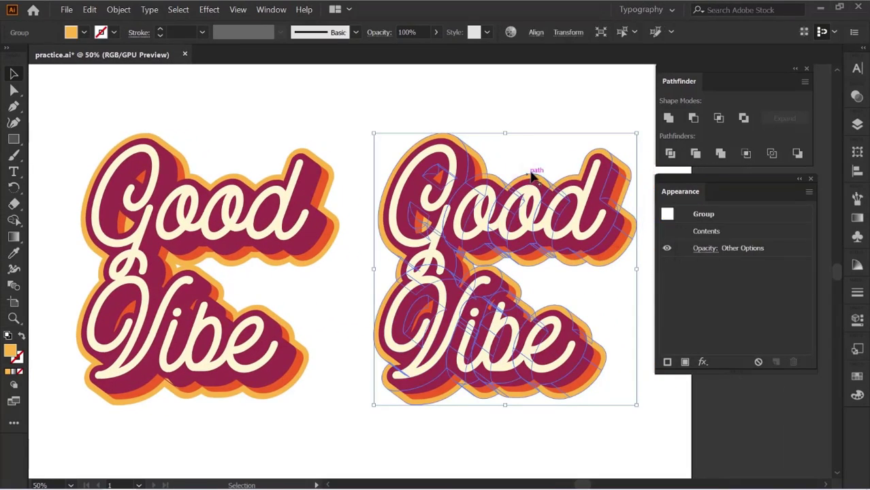
{"action": "left_click", "coordinate": [667, 124]}
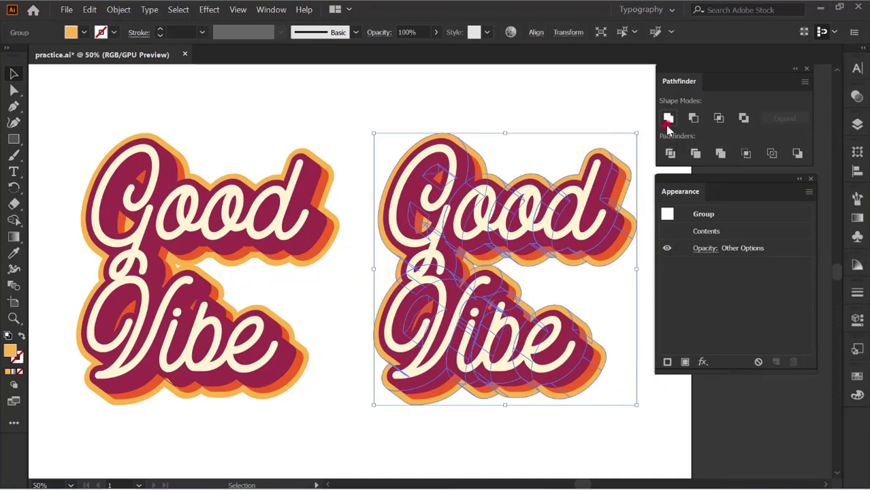
{"action": "left_click", "coordinate": [623, 182]}
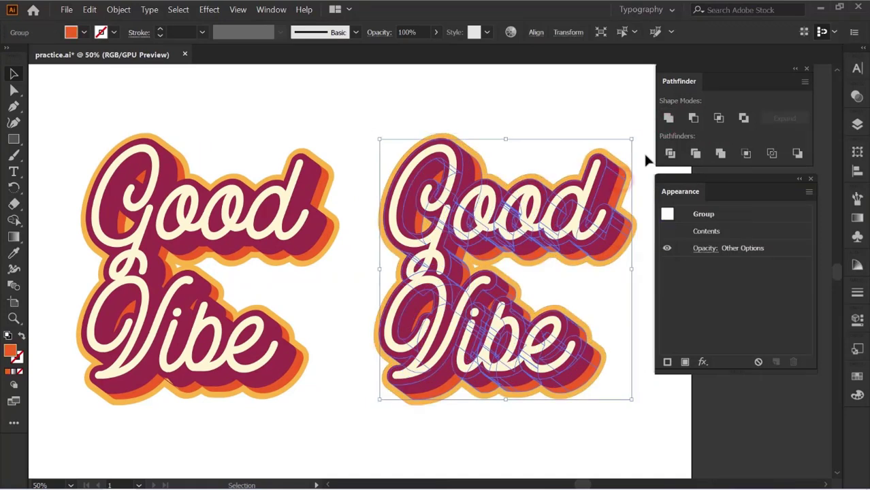
{"action": "left_click", "coordinate": [670, 119]}
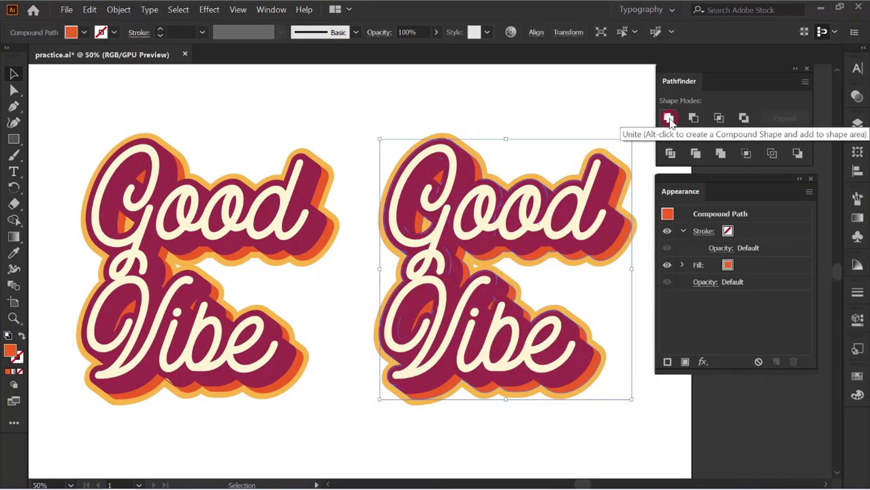
Step: Unite the shapes of the copy's maroon layer, and likewise those of its cream lettering layer
{"action": "left_click", "coordinate": [607, 196]}
{"action": "left_click", "coordinate": [669, 118]}
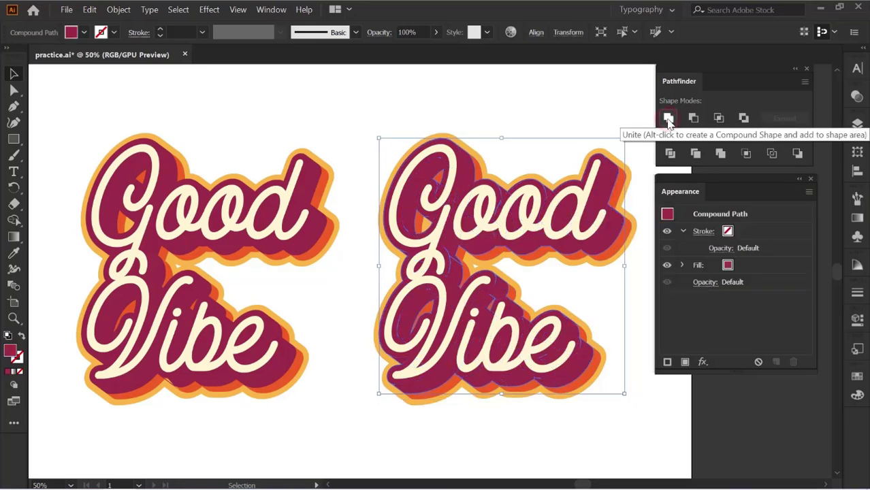
{"action": "left_click", "coordinate": [645, 151]}
{"action": "left_click", "coordinate": [608, 196]}
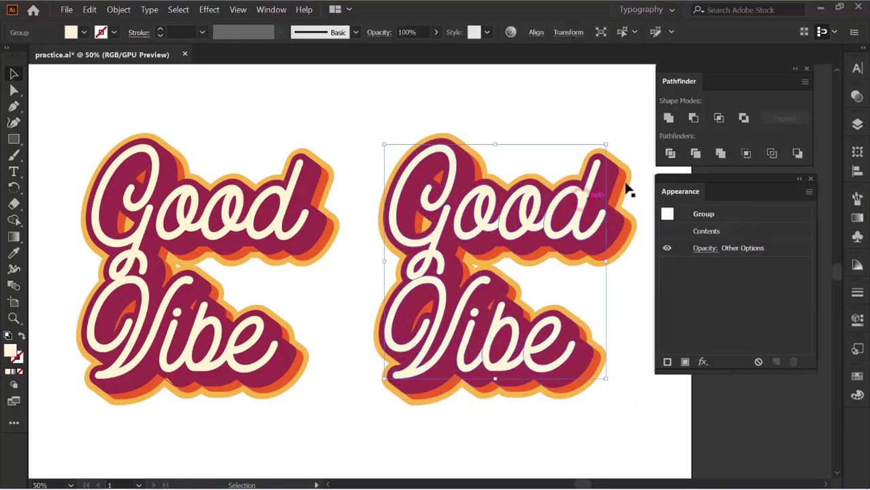
{"action": "left_click", "coordinate": [668, 119]}
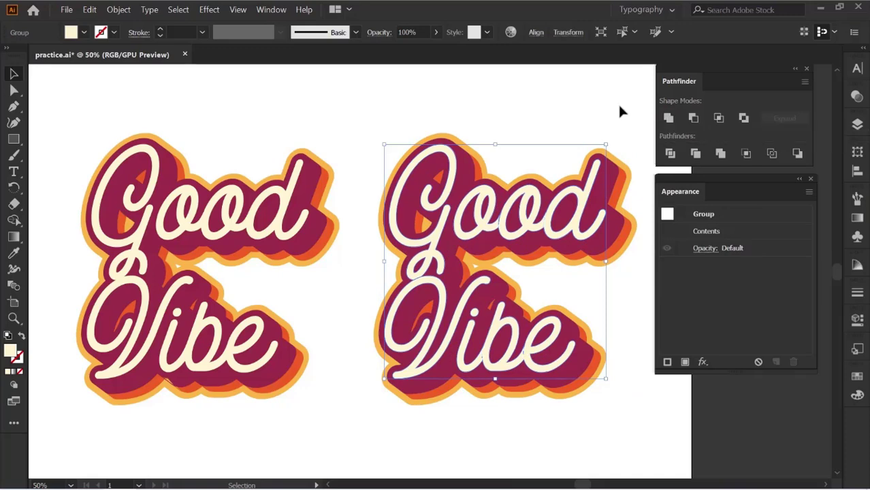
Step: Add a second fill above the copy's maroon fill, using the green floral pattern swatch
{"action": "left_click", "coordinate": [622, 181]}
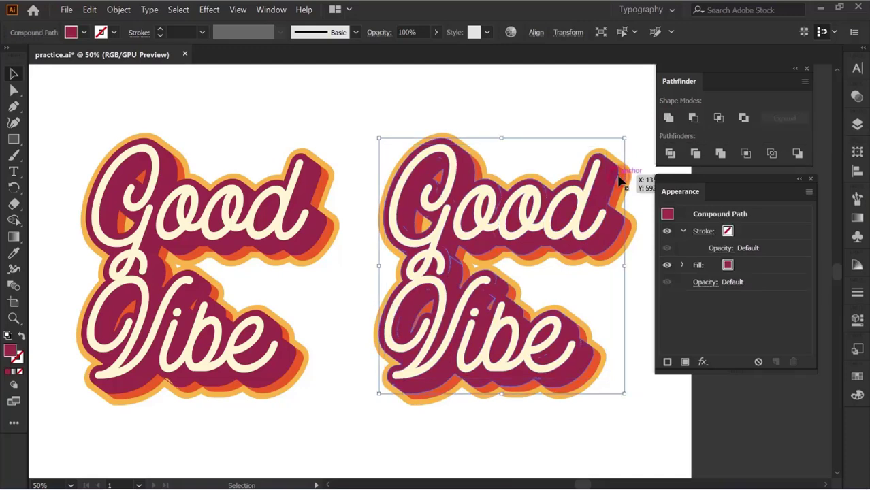
{"action": "left_click", "coordinate": [781, 265]}
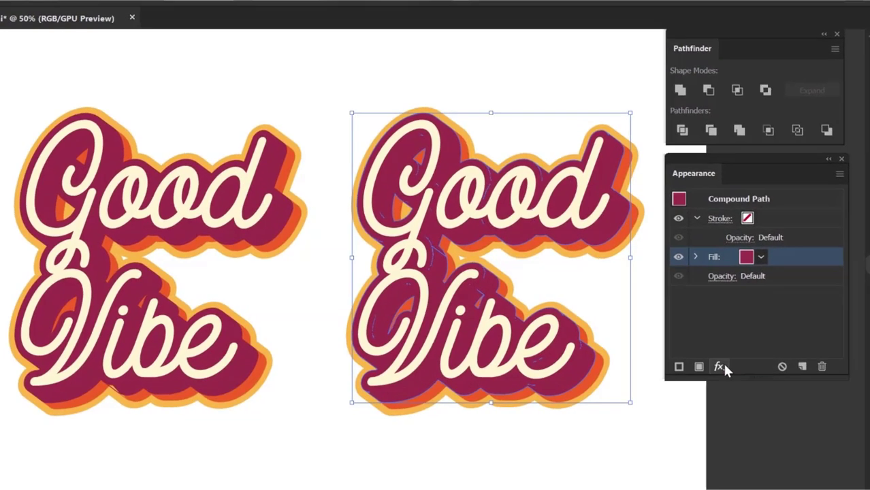
{"action": "left_click", "coordinate": [685, 361]}
{"action": "left_click", "coordinate": [764, 255]}
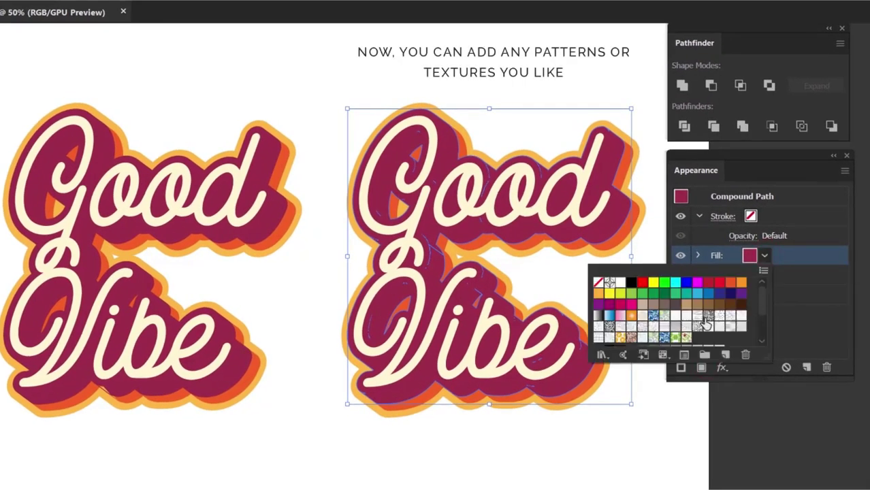
{"action": "left_click", "coordinate": [676, 339]}
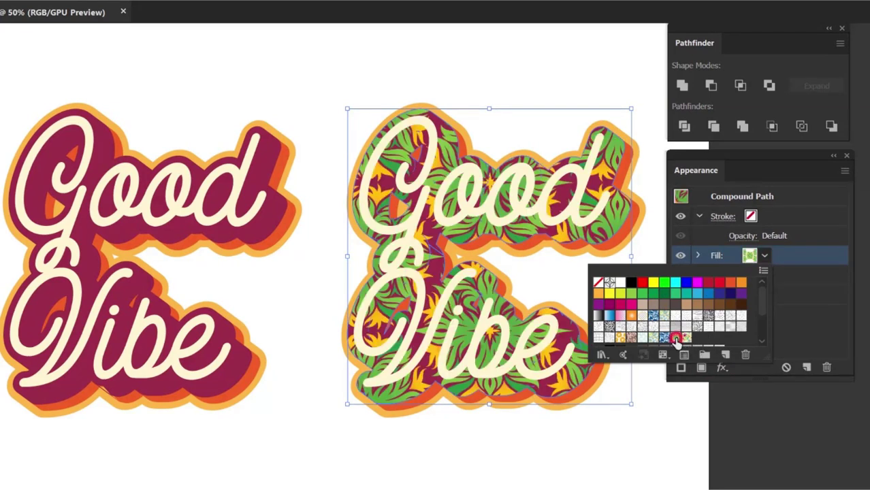
{"action": "left_click", "coordinate": [806, 257]}
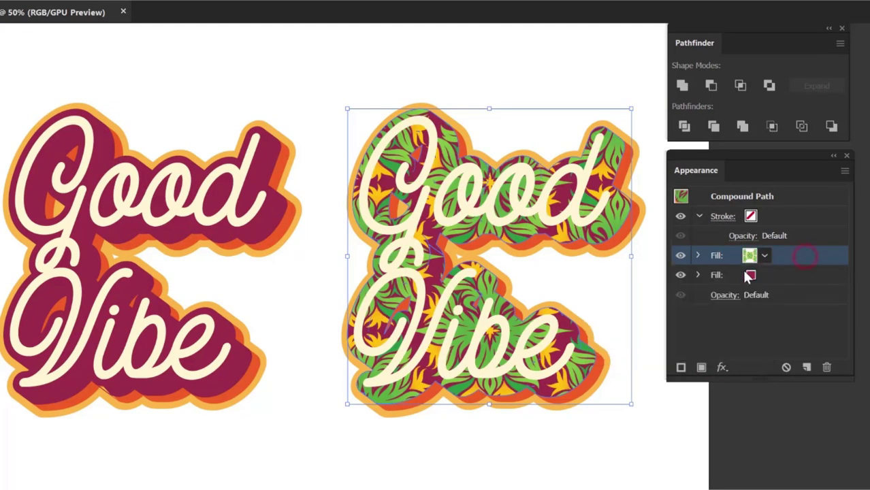
Step: Set the opacity of the floral pattern fill to 40% and deselect the artwork
{"action": "left_click", "coordinate": [699, 255]}
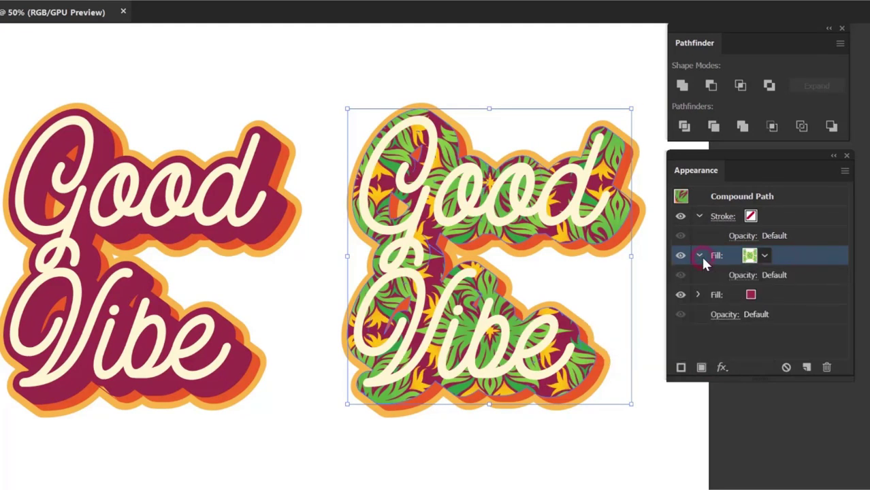
{"action": "left_click", "coordinate": [736, 275]}
{"action": "left_click", "coordinate": [733, 306]}
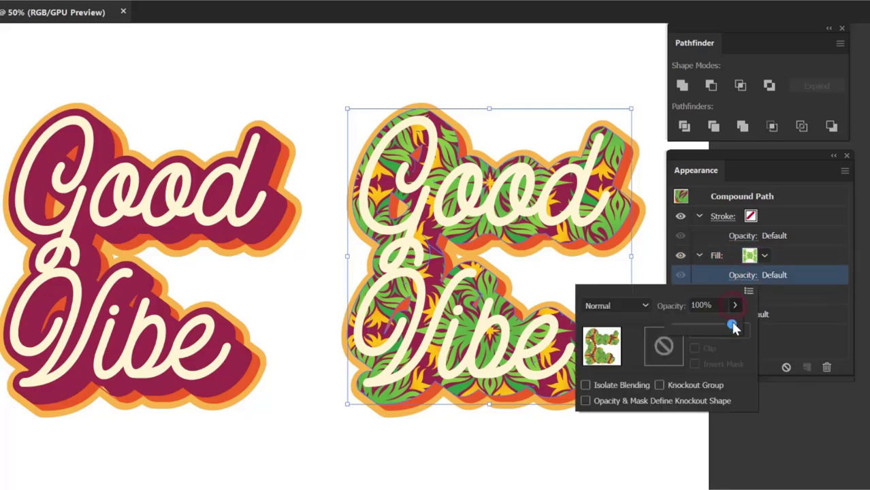
{"action": "left_click_drag", "start_coordinate": [702, 330], "coordinate": [696, 325]}
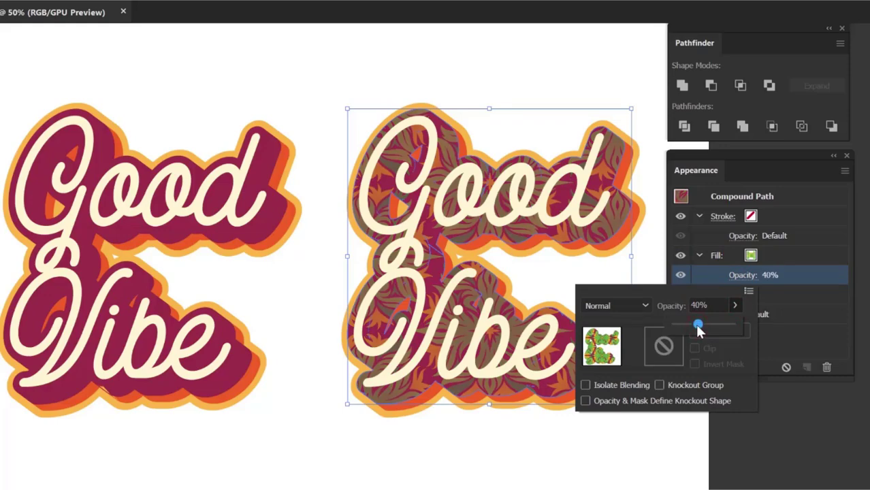
{"action": "left_click", "coordinate": [795, 274]}
{"action": "left_click", "coordinate": [673, 404]}
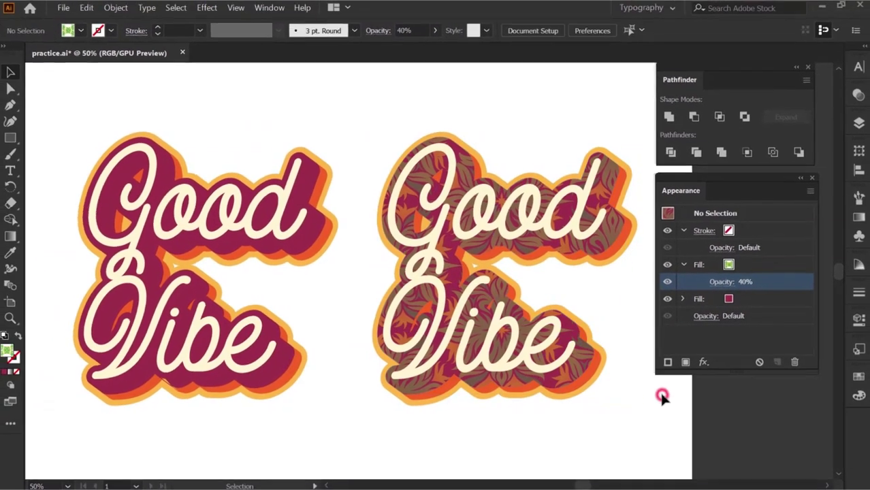